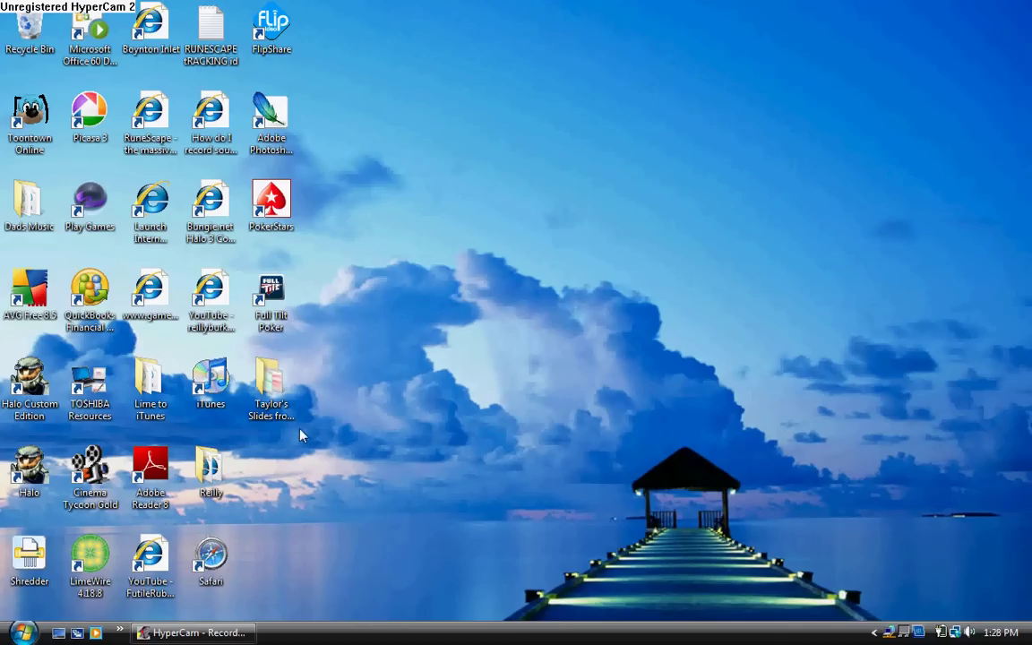
Step: Select the Adobe Photoshop CS2 shortcut on the desktop
click(267, 125)
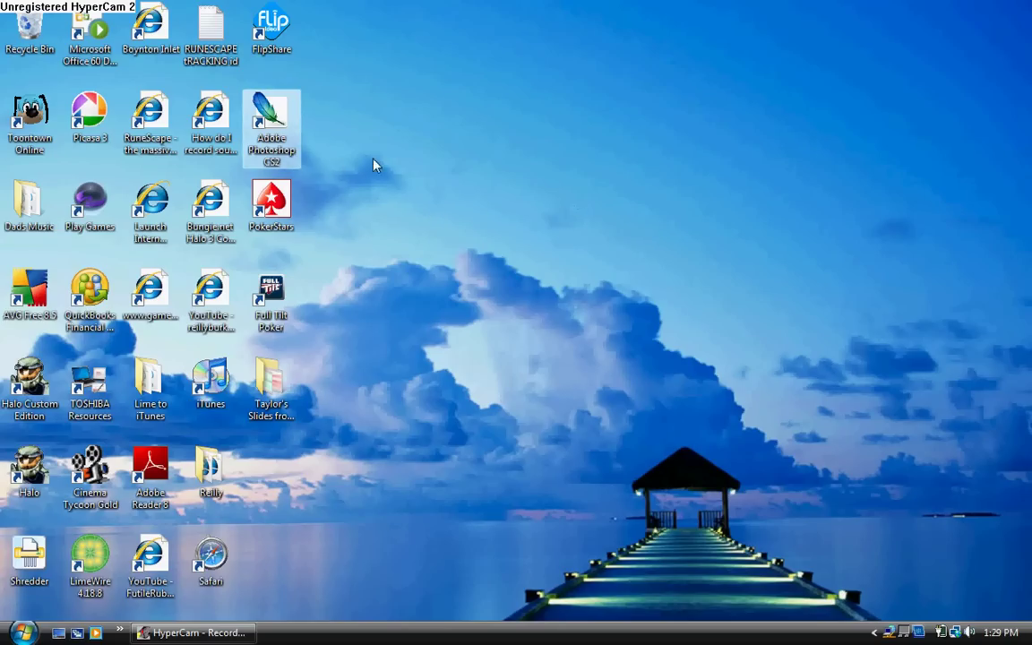
Step: Launch Photoshop CS2 as a trial and dismiss the Welcome Screen and updater error
double_click(269, 129)
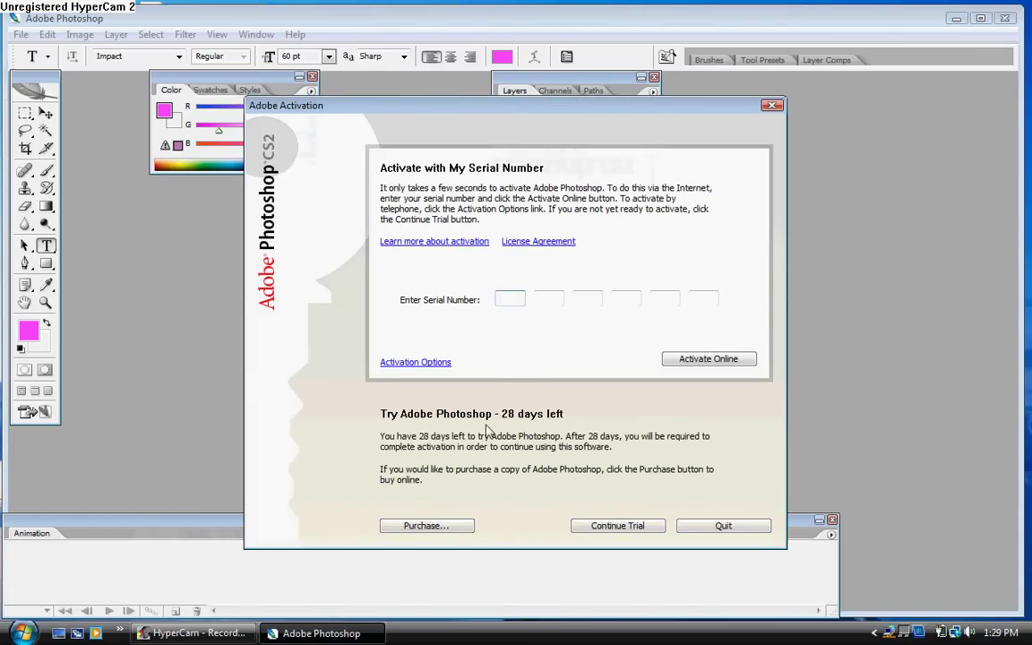
click(617, 527)
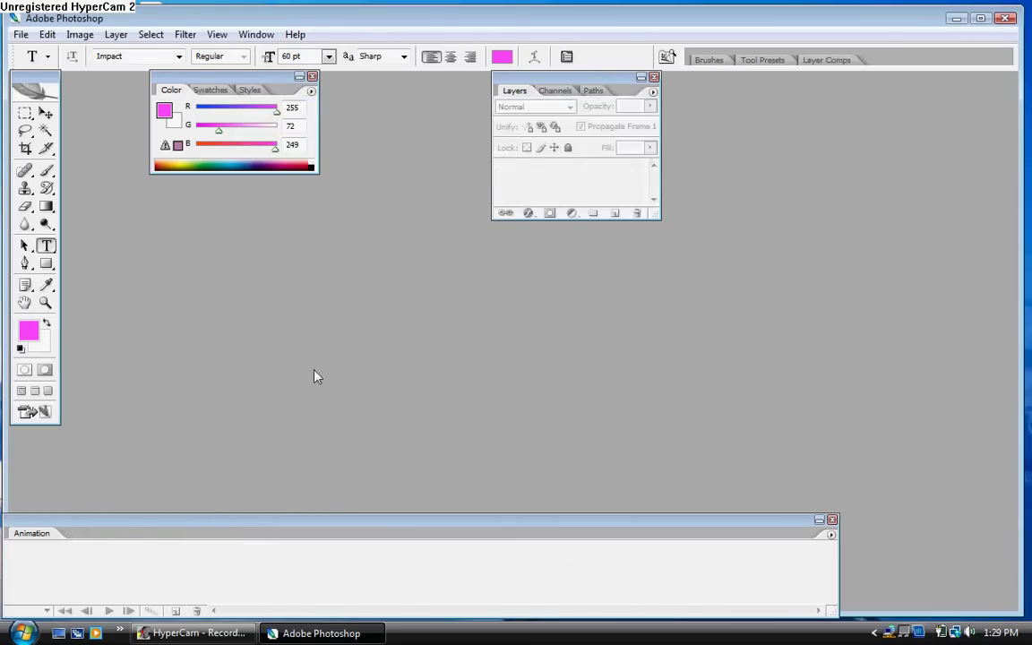
click(723, 407)
click(518, 251)
Step: Collapse the Animation palette and set the foreground colour to black (000000)
click(819, 521)
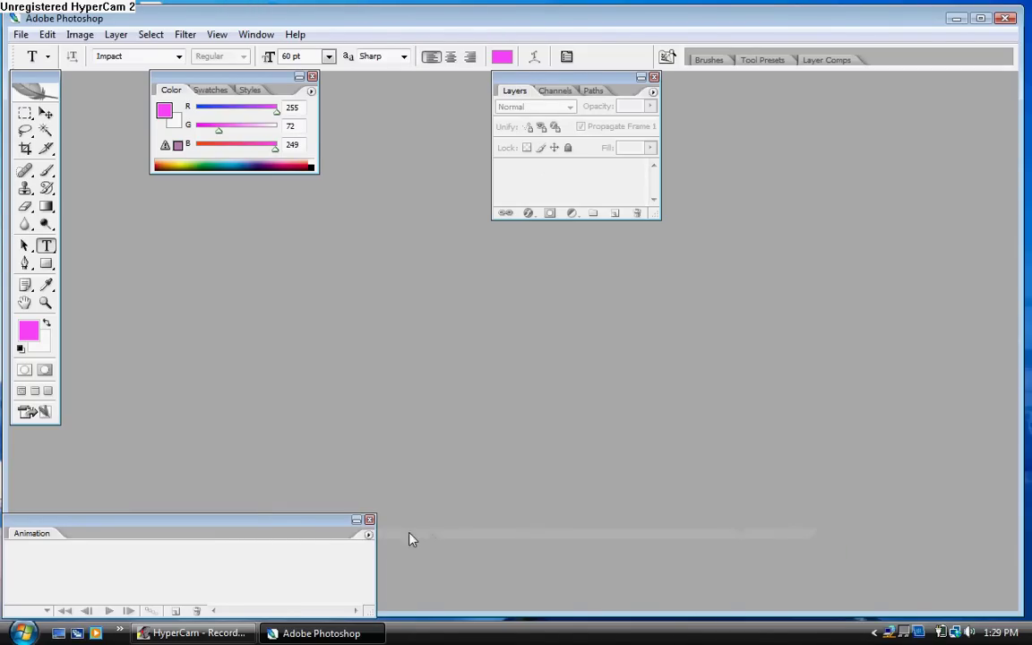
click(357, 520)
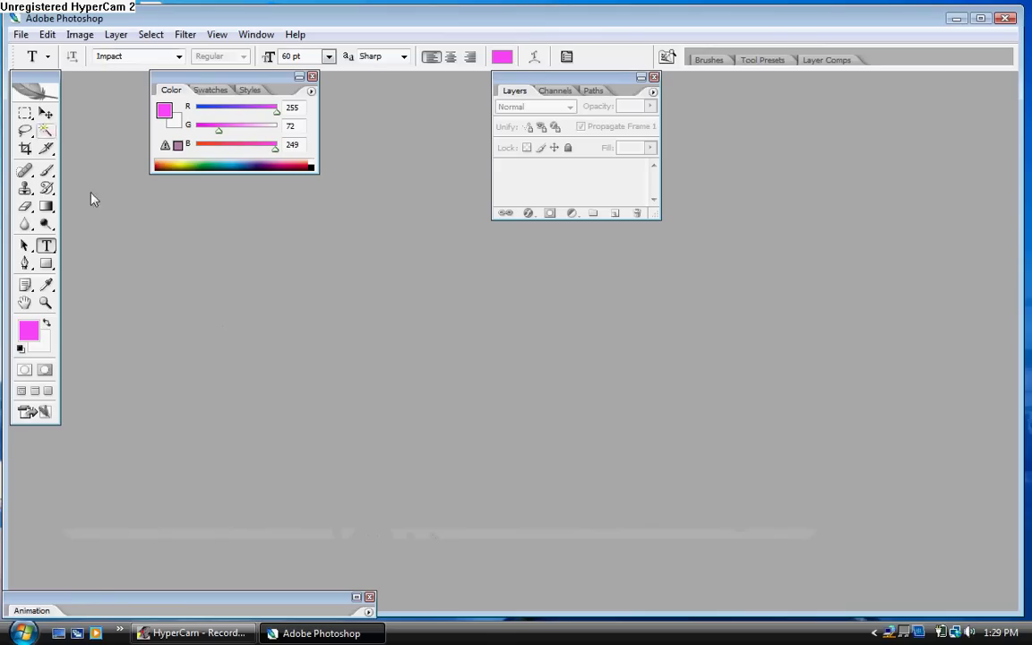
click(29, 329)
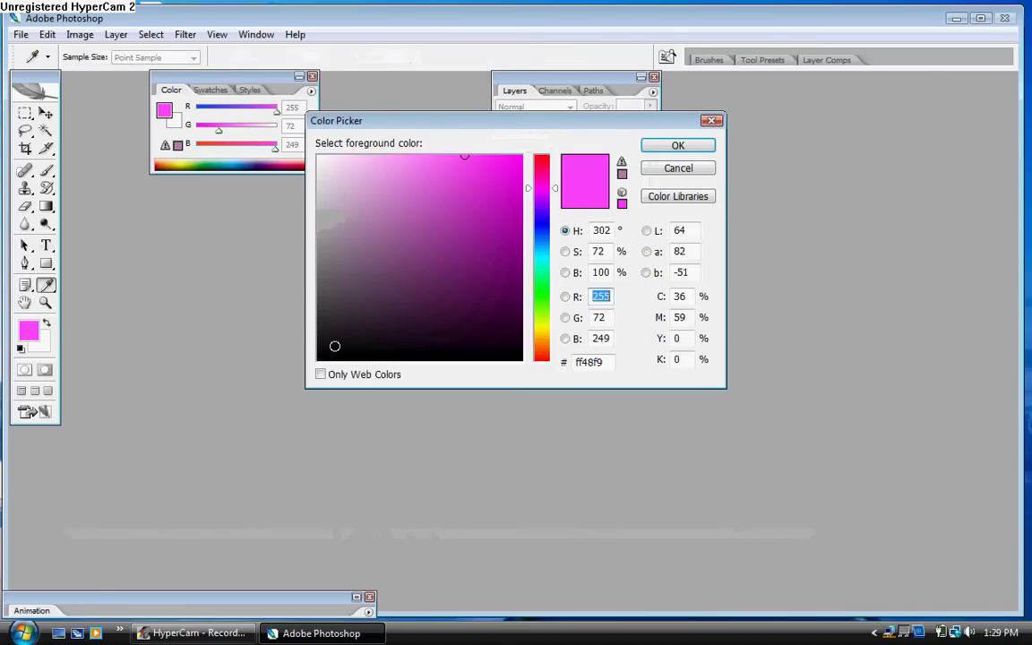
drag(334, 347, 292, 372)
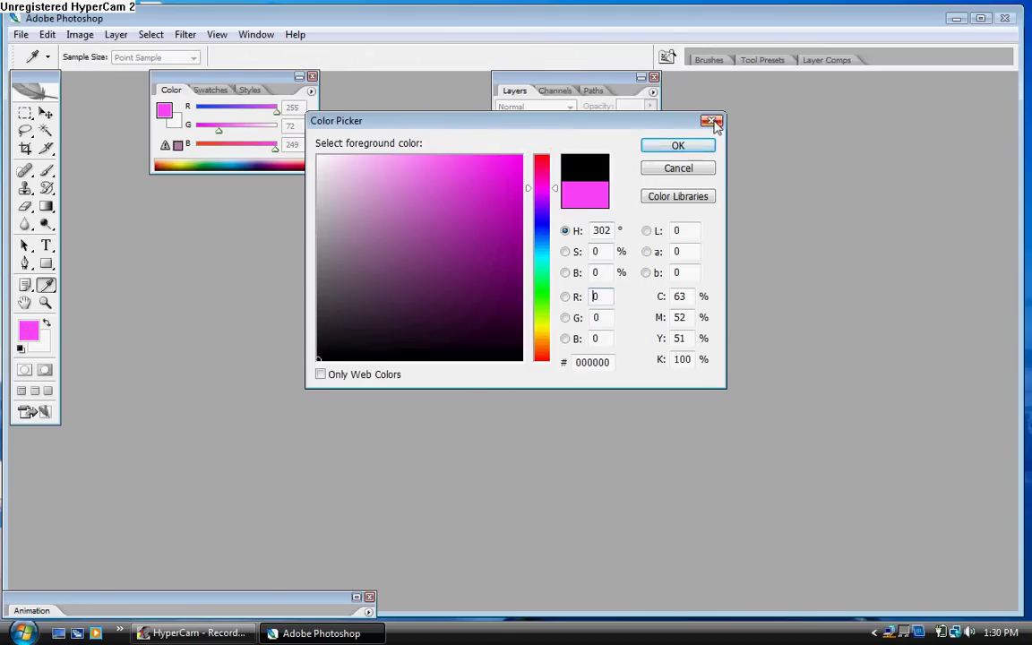
click(690, 151)
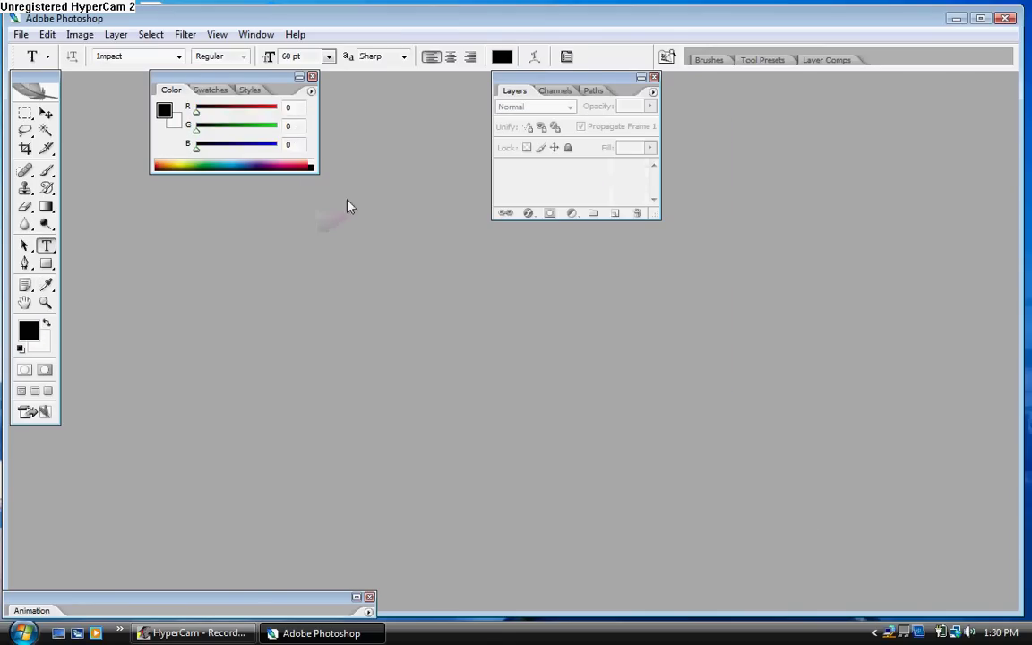
Step: Set up a new 883 × 90 pixel document at 72 pixels/inch with a white background
click(24, 35)
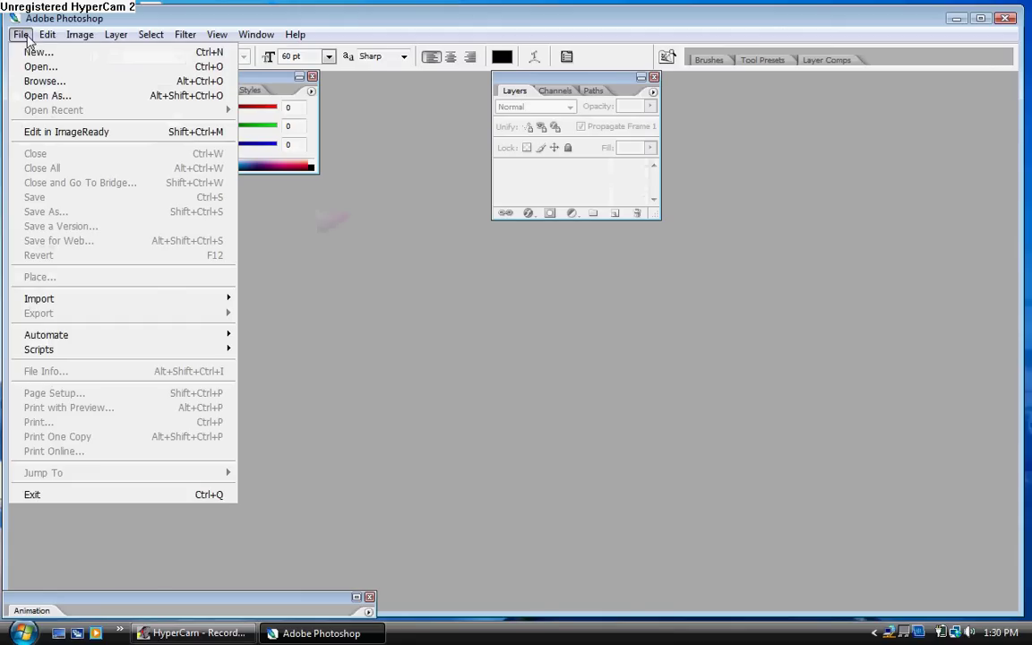
click(36, 52)
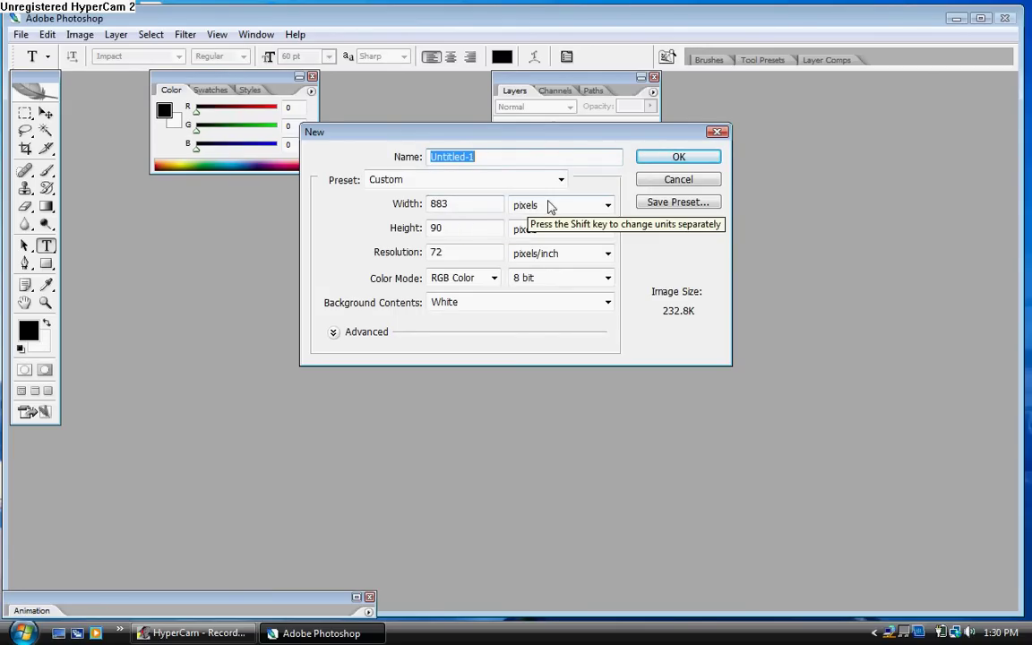
double_click(458, 204)
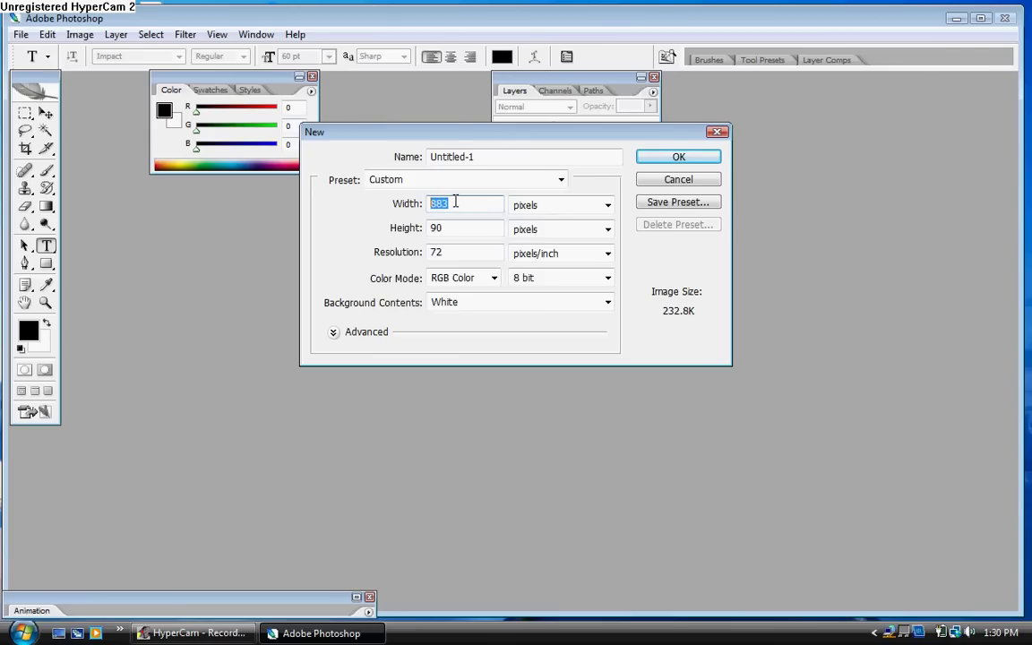
click(529, 205)
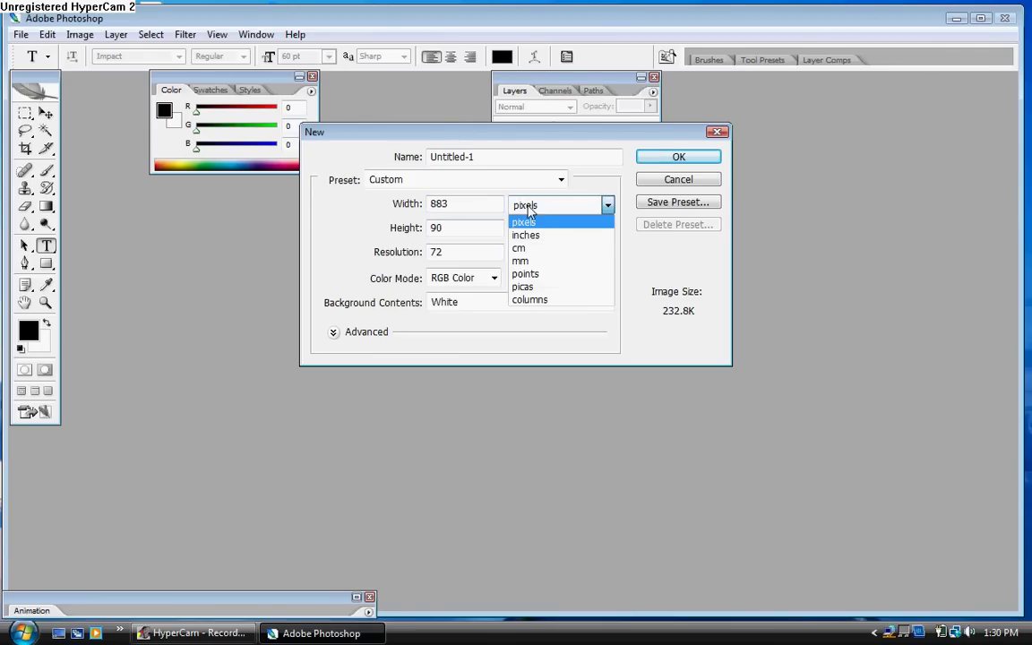
click(541, 224)
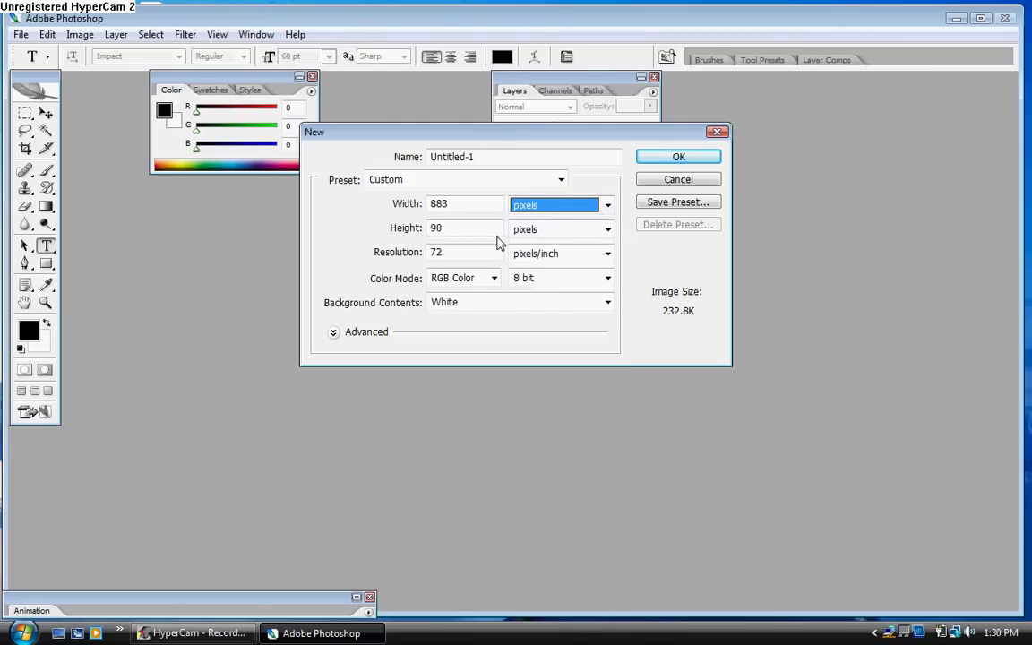
click(546, 232)
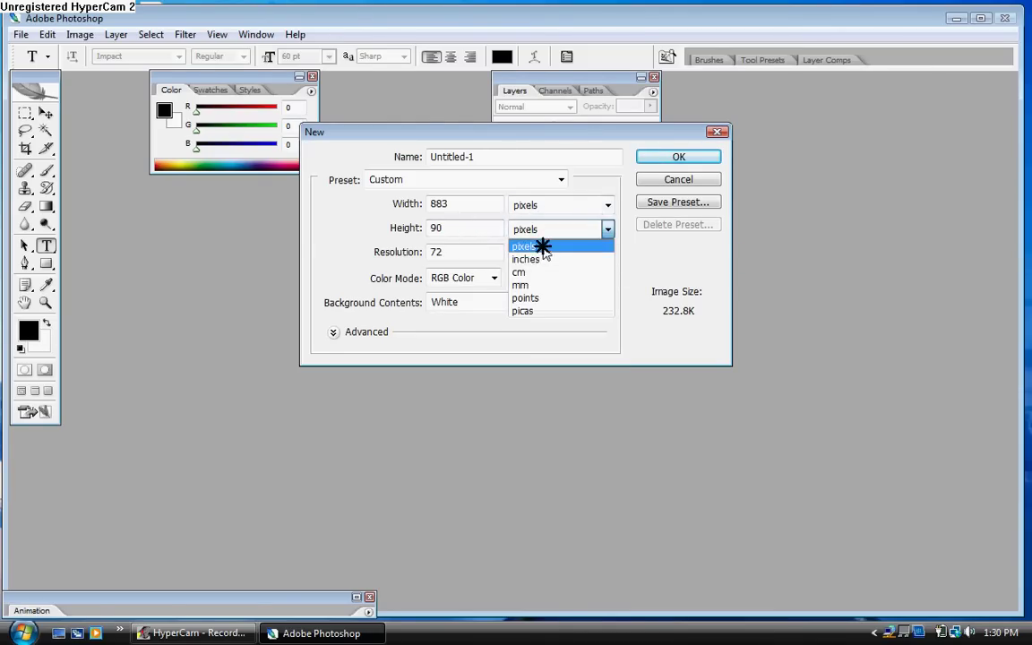
click(542, 247)
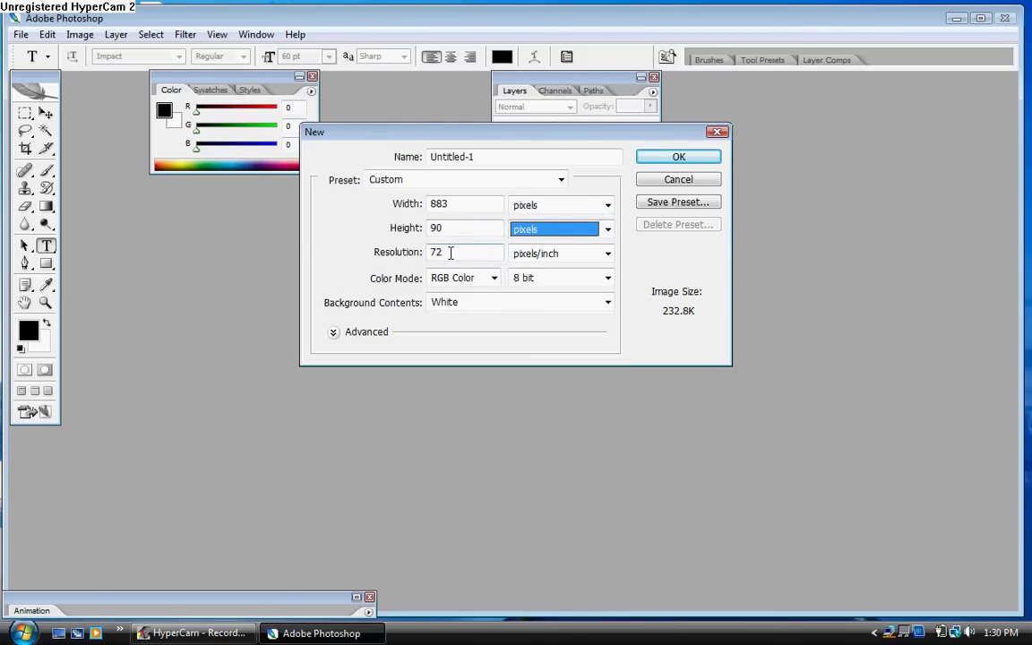
click(565, 257)
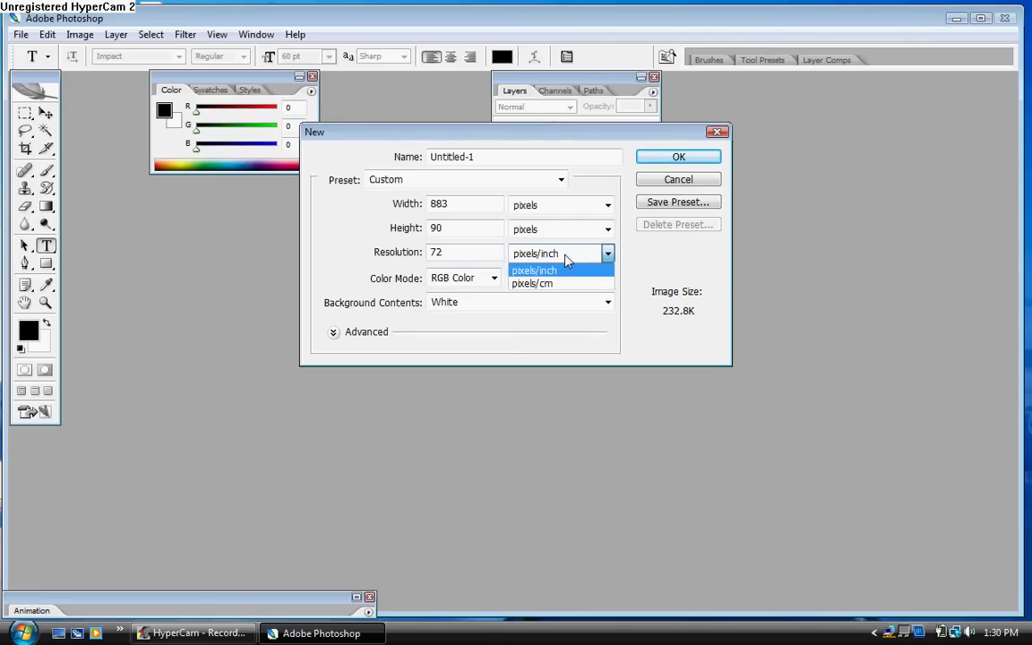
click(551, 270)
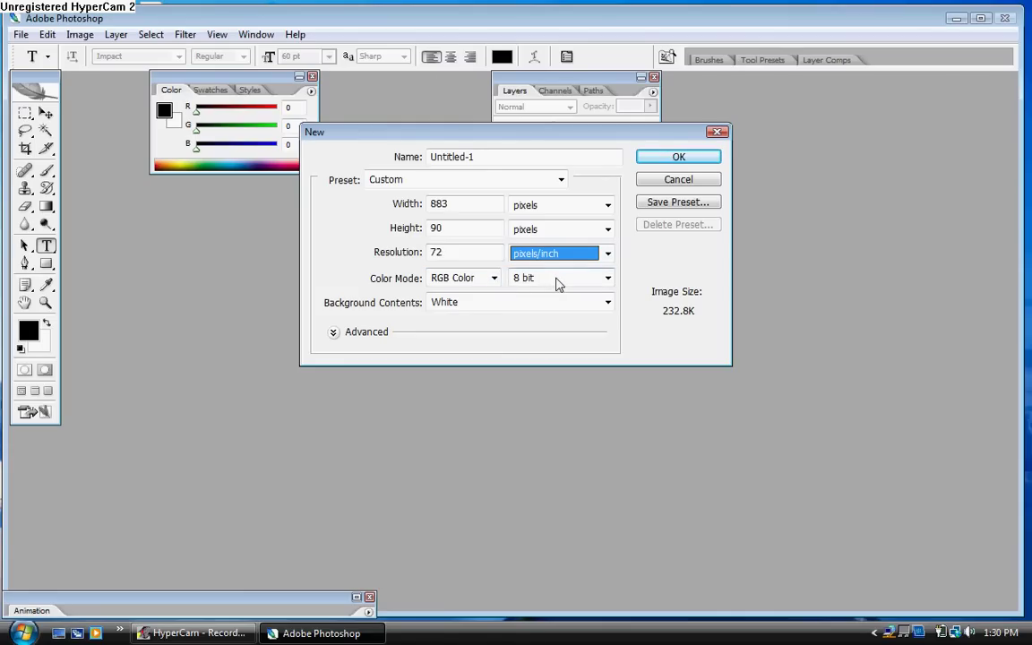
Step: Create the Untitled-1 document, enlarge its window mid-screen, and add Layer 1 above Background
click(669, 157)
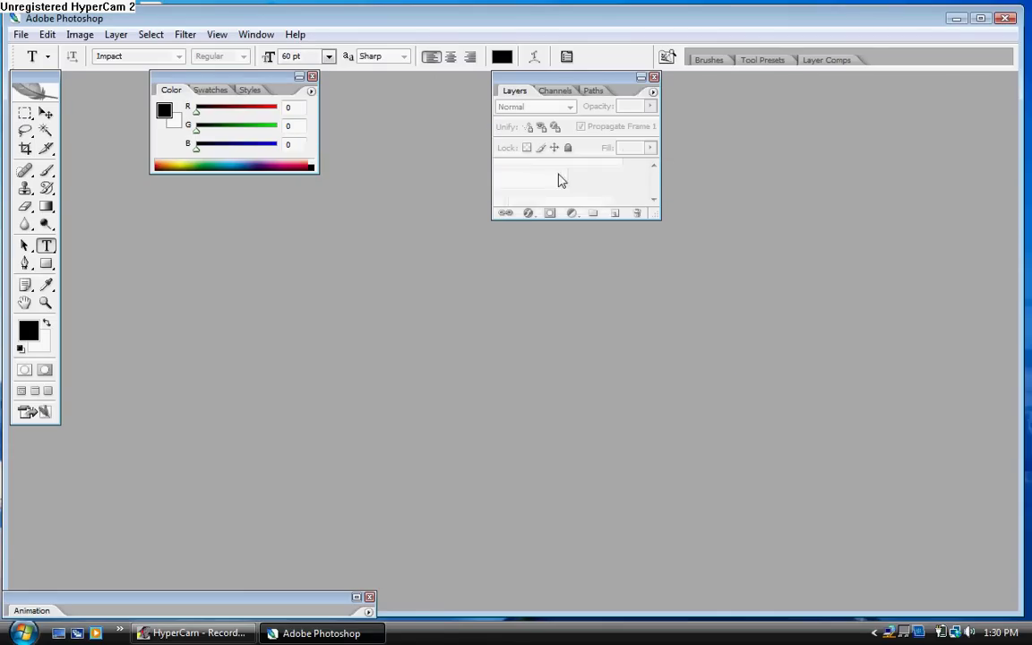
drag(416, 82, 483, 284)
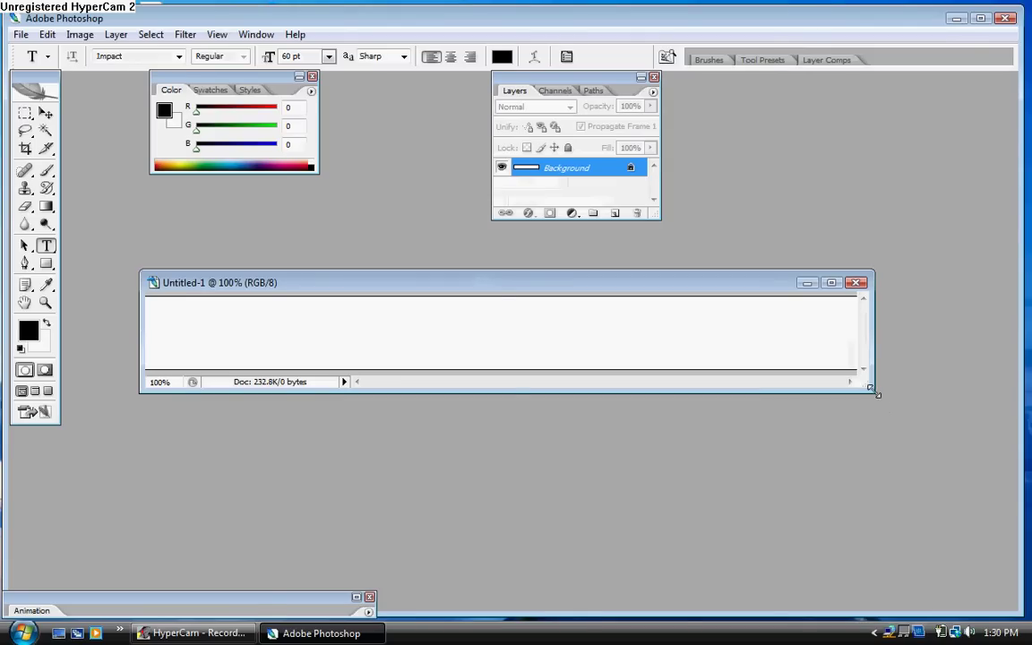
drag(875, 392, 893, 424)
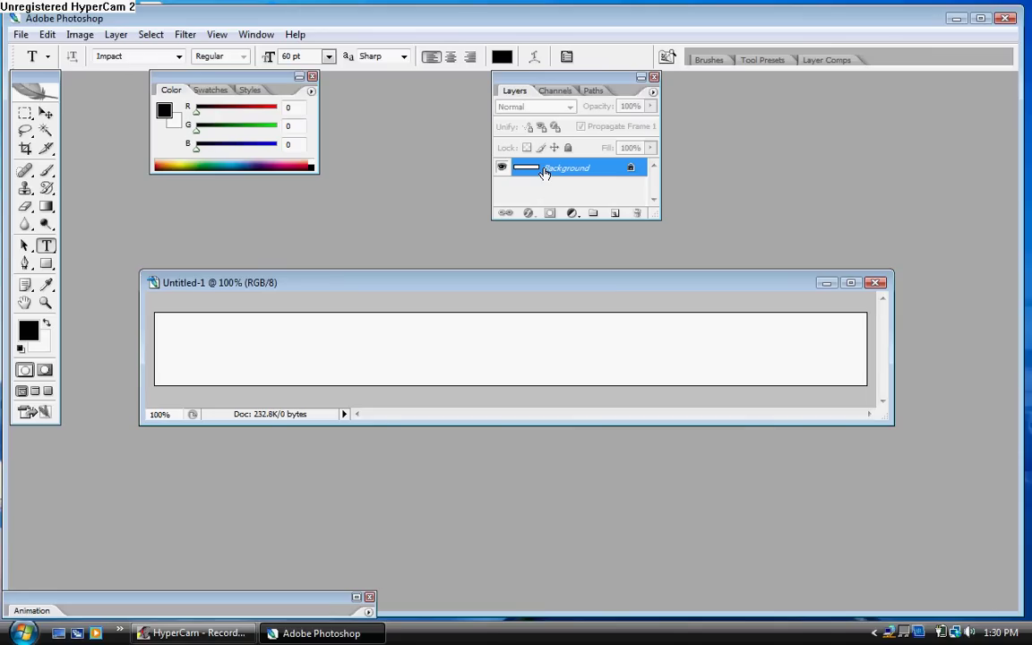
click(616, 214)
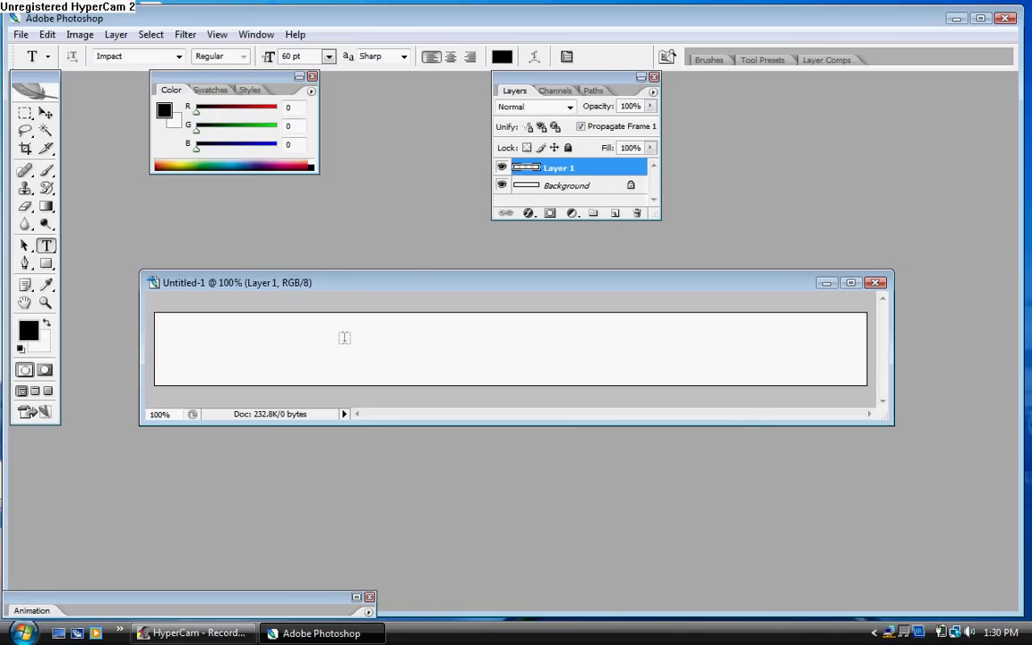
Step: Brush black strokes across Layer 1 from left to right, including a '<' shape mid-banner
click(47, 170)
drag(176, 330, 359, 338)
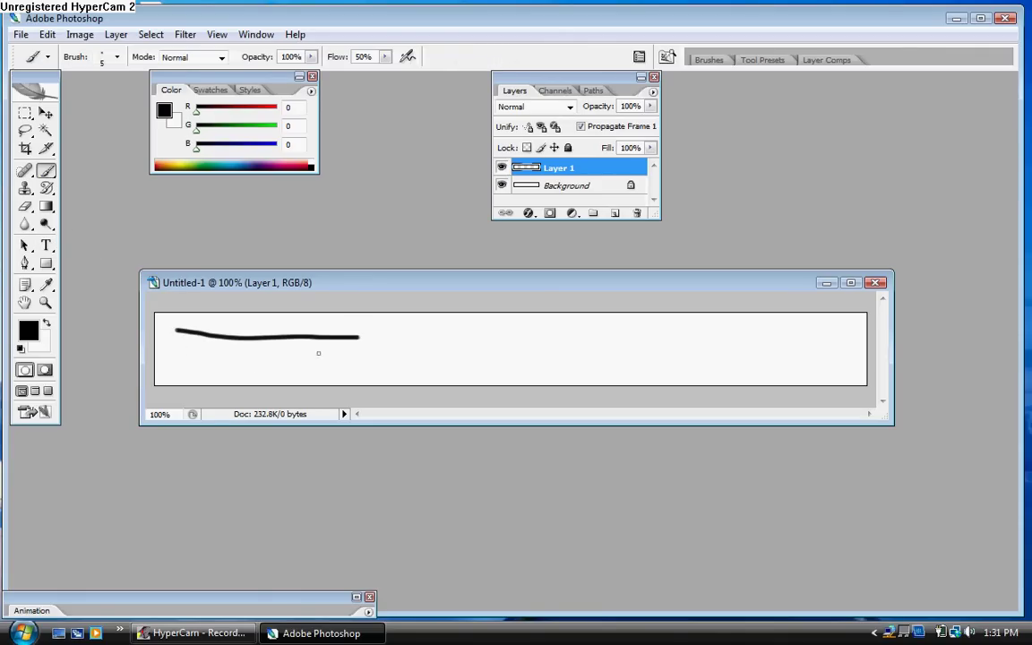
drag(220, 366, 354, 368)
drag(397, 335, 544, 369)
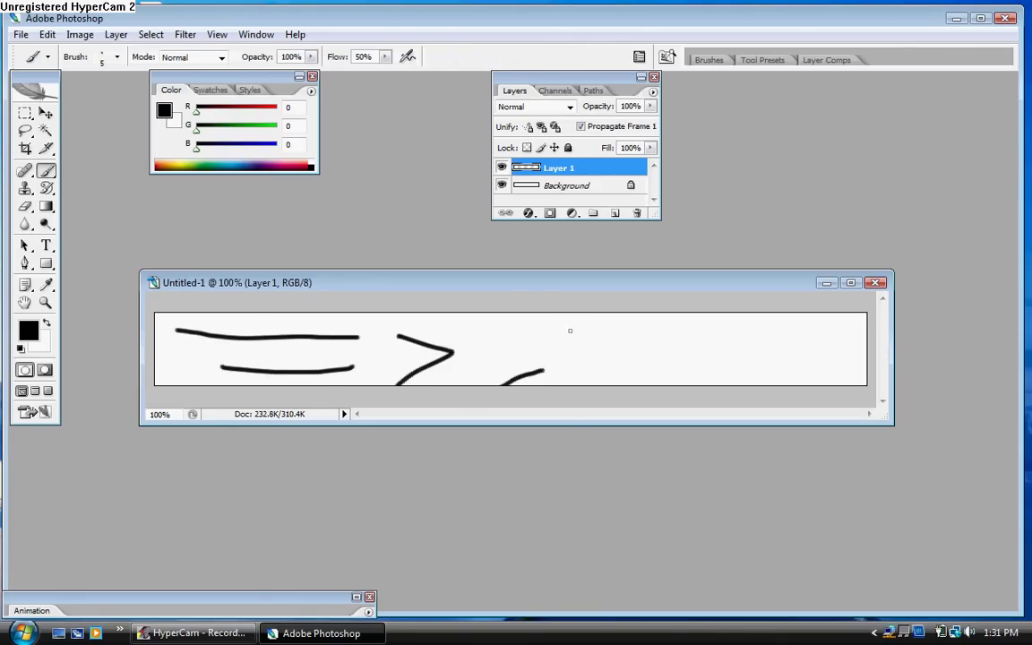
drag(570, 331, 609, 365)
drag(701, 325, 591, 365)
mouse_move(757, 334)
mouse_down()
mouse_move(688, 343)
mouse_move(694, 380)
mouse_up()
drag(815, 343, 728, 366)
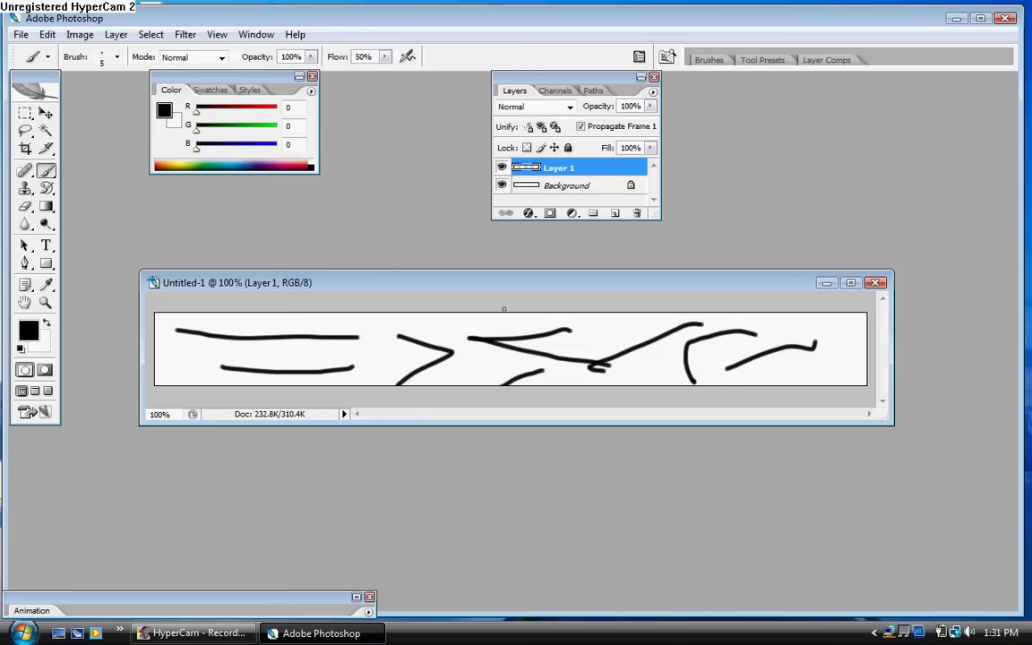
Step: Add crossing black strokes over the banner, finishing with a caret shape at the right end
drag(366, 337, 421, 371)
drag(203, 351, 296, 271)
mouse_move(440, 325)
mouse_down()
mouse_move(422, 350)
mouse_move(366, 383)
mouse_up()
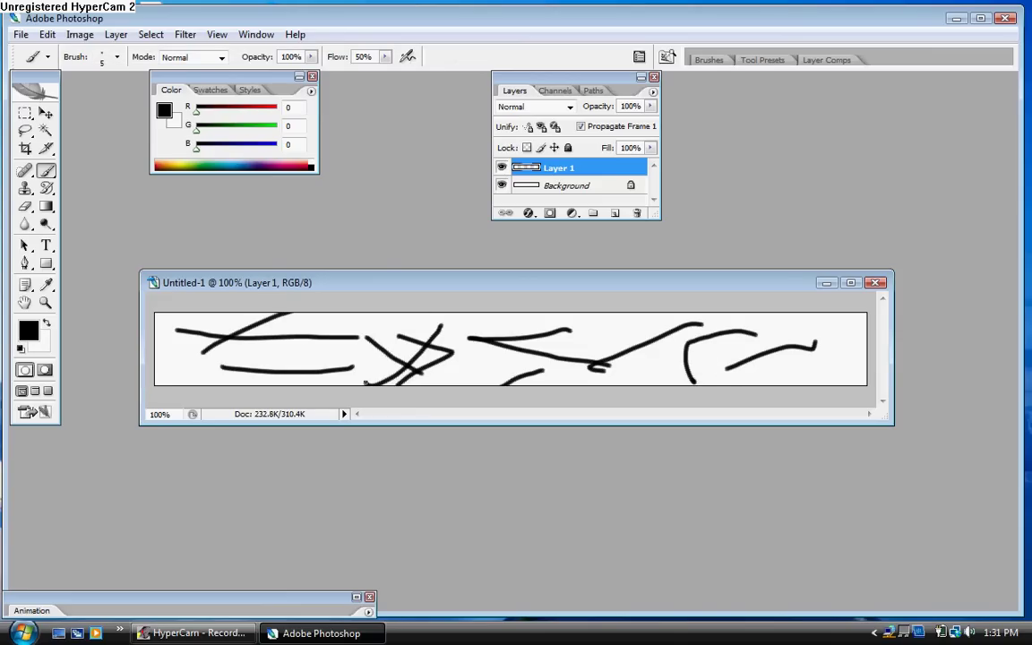
mouse_move(773, 376)
mouse_down()
mouse_move(565, 363)
mouse_move(541, 390)
mouse_up()
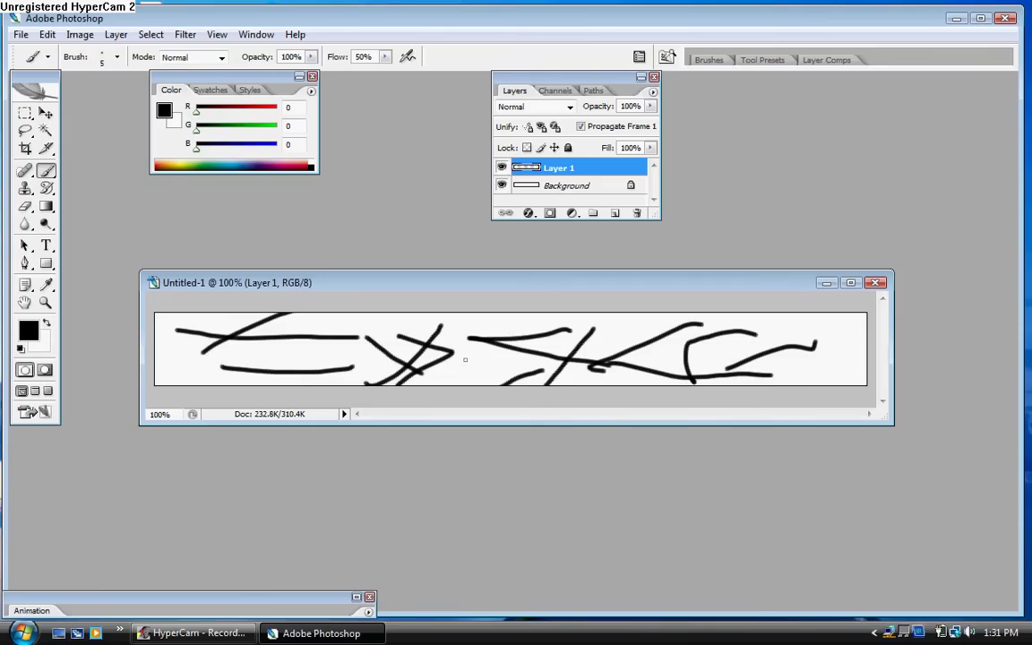
drag(463, 369, 475, 313)
drag(174, 353, 298, 397)
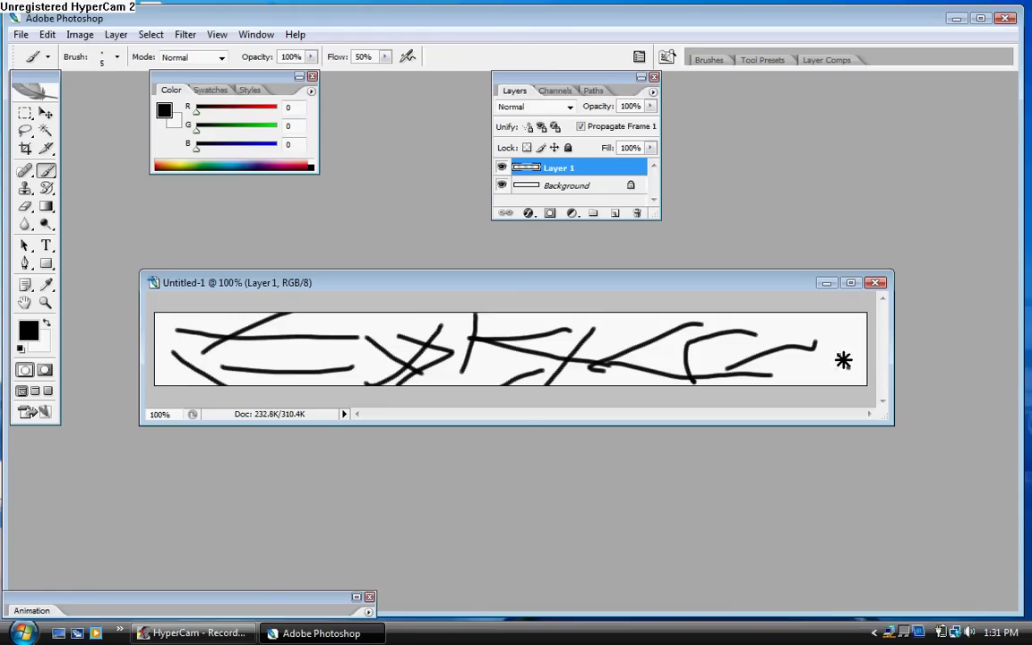
drag(849, 366, 778, 357)
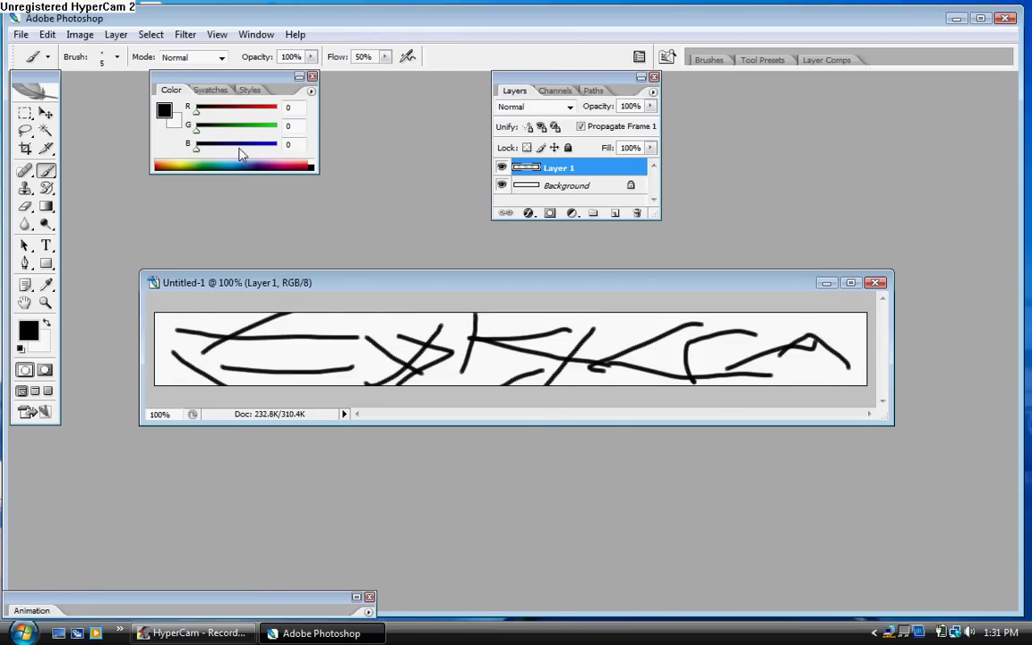
Step: Apply a Radial Blur with Amount 100, Zoom method and Best quality
click(185, 34)
mouse_move(287, 169)
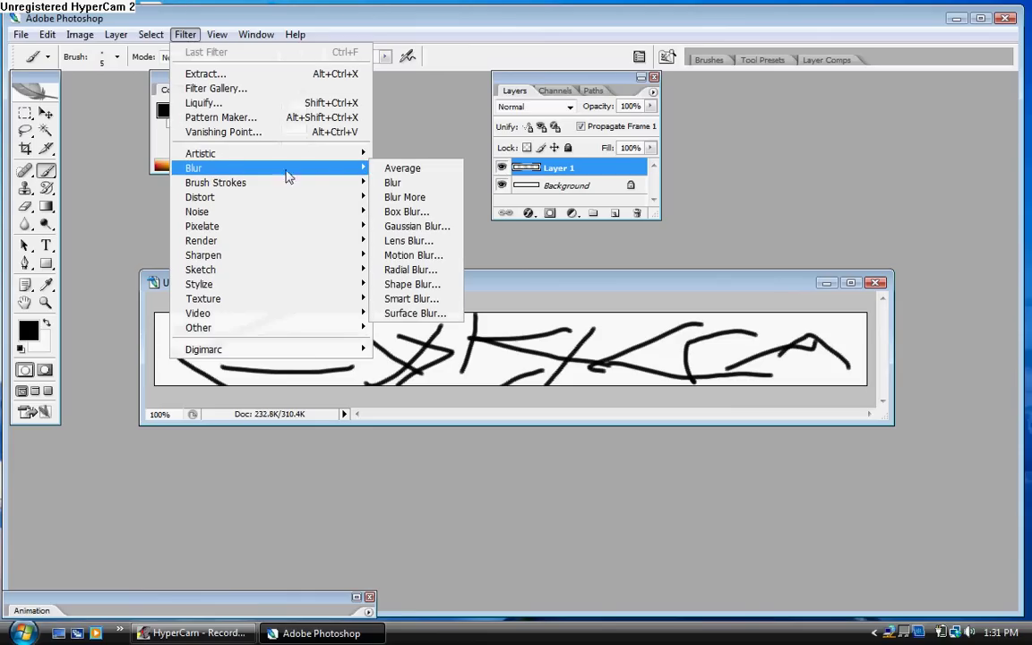
click(412, 269)
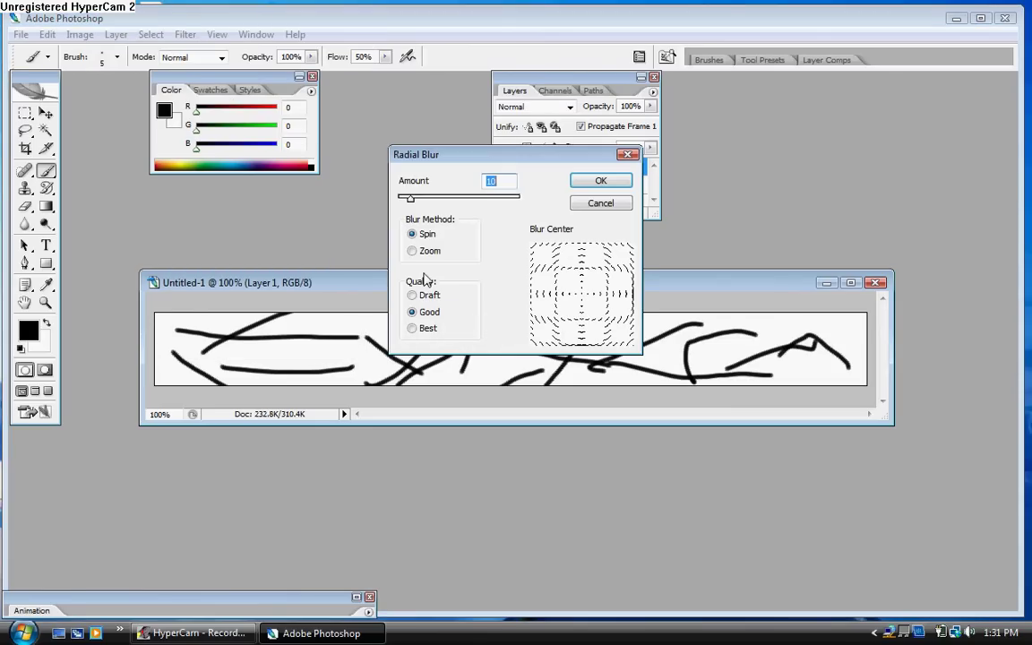
drag(412, 198, 571, 198)
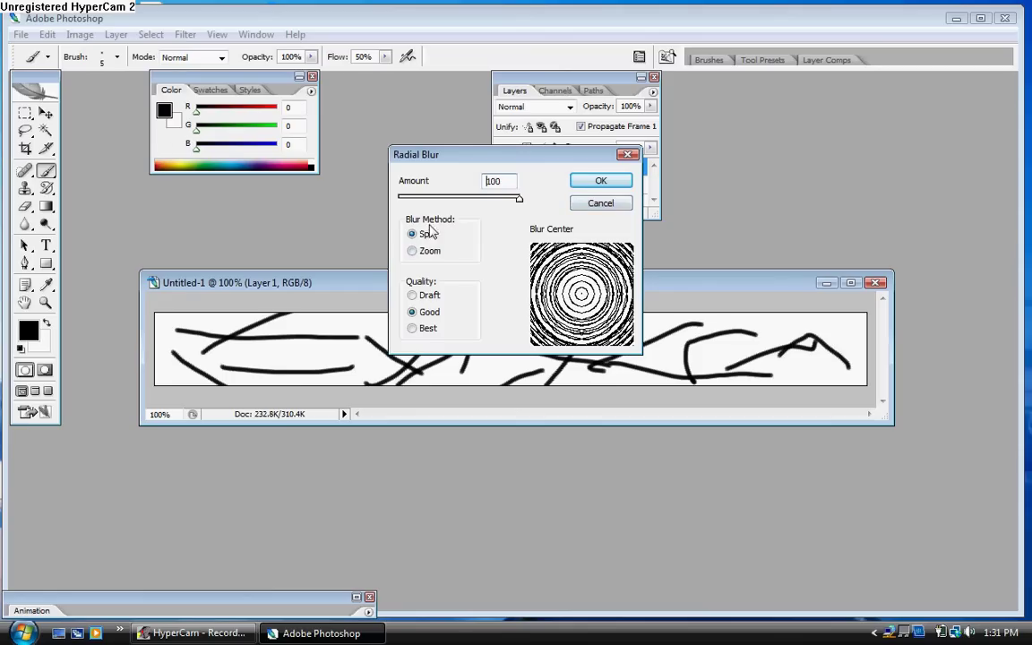
click(412, 251)
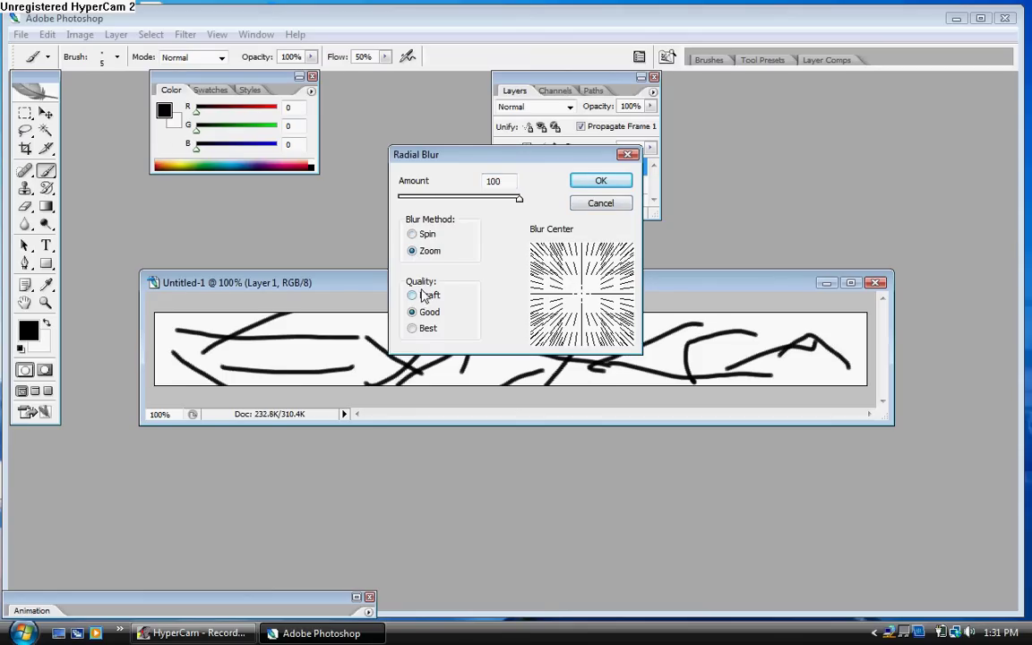
click(424, 329)
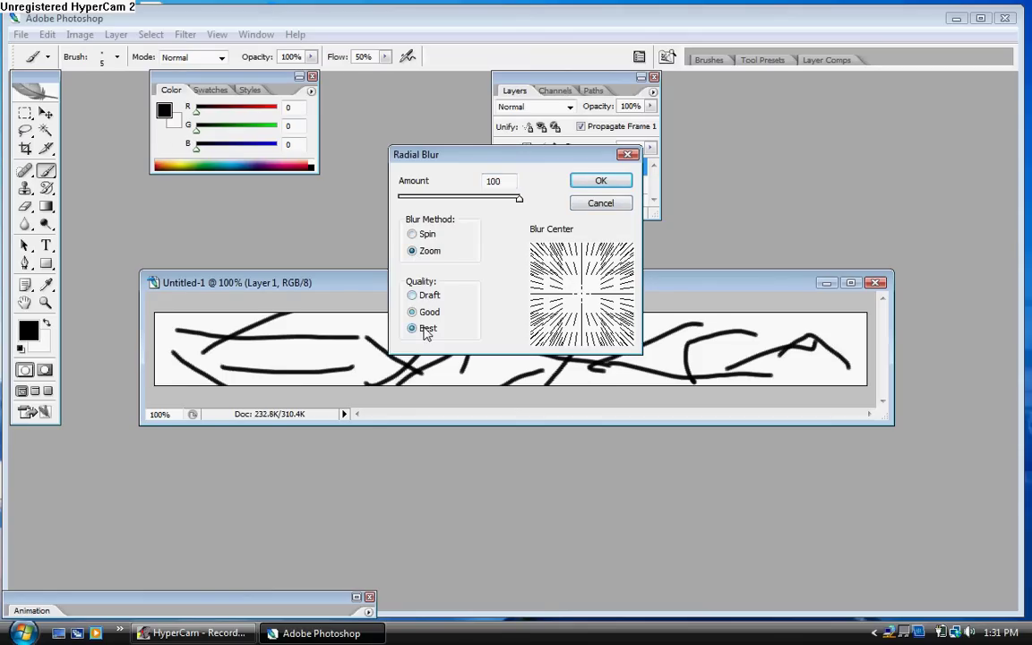
click(602, 181)
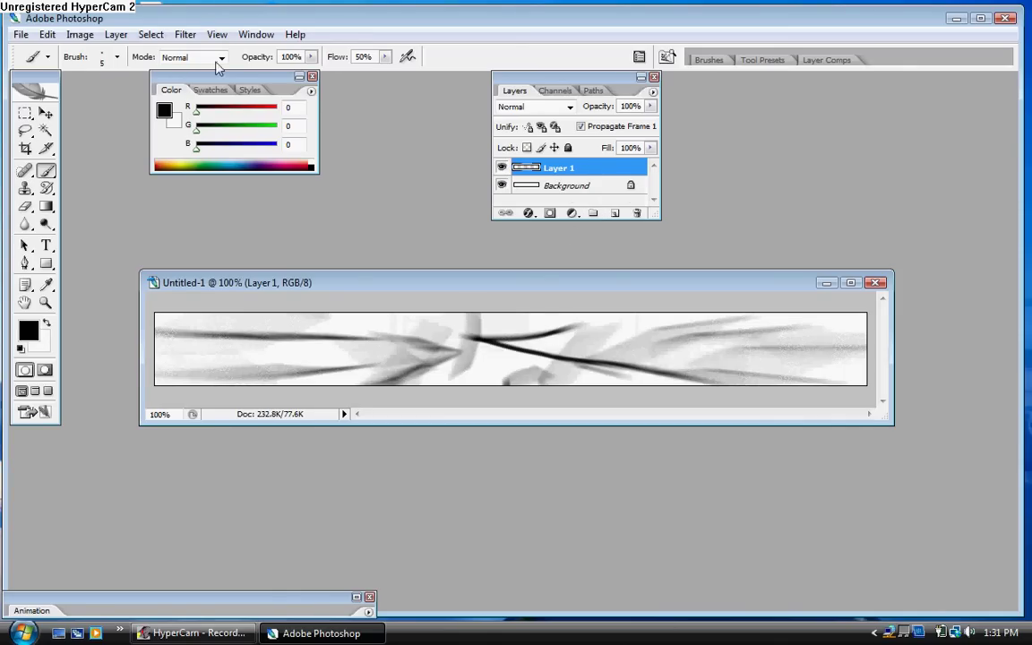
Step: Apply Find Edges, then a zoom Radial Blur to Layer 1
click(186, 36)
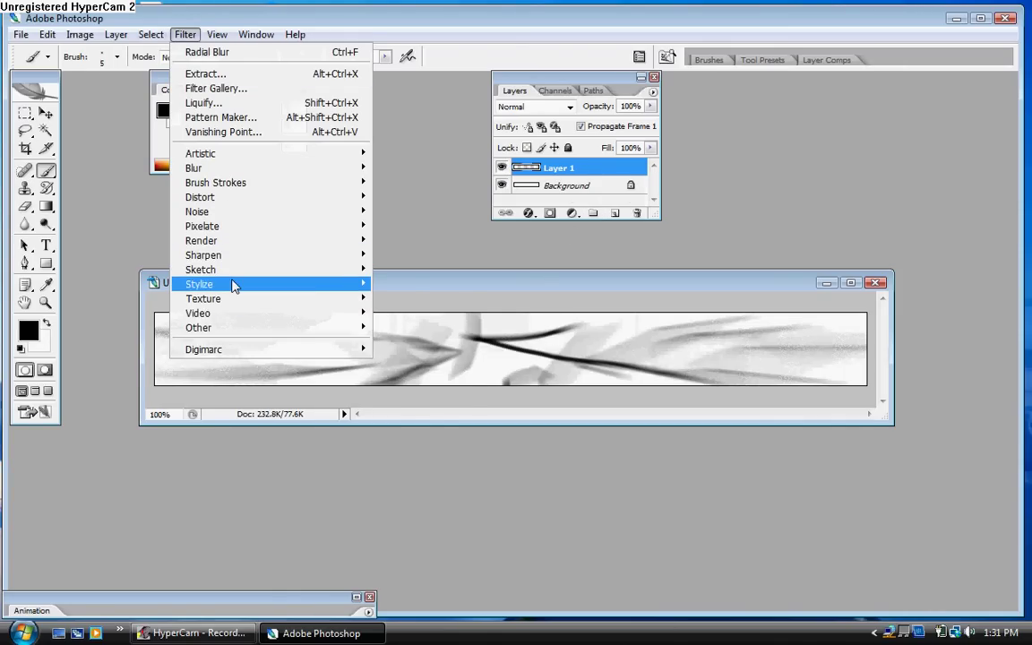
mouse_move(293, 287)
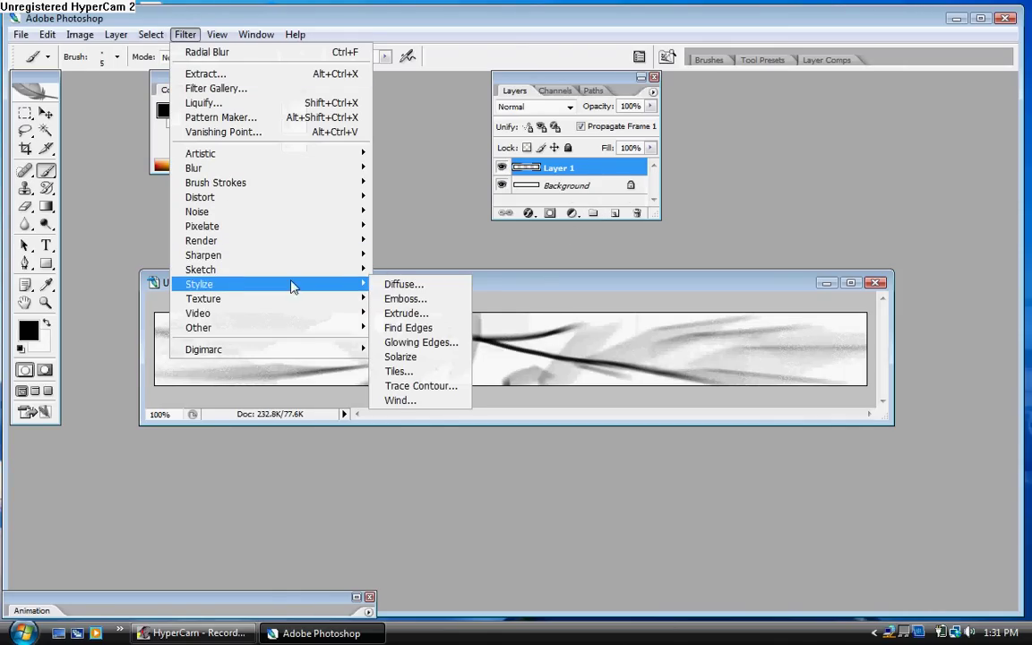
click(408, 337)
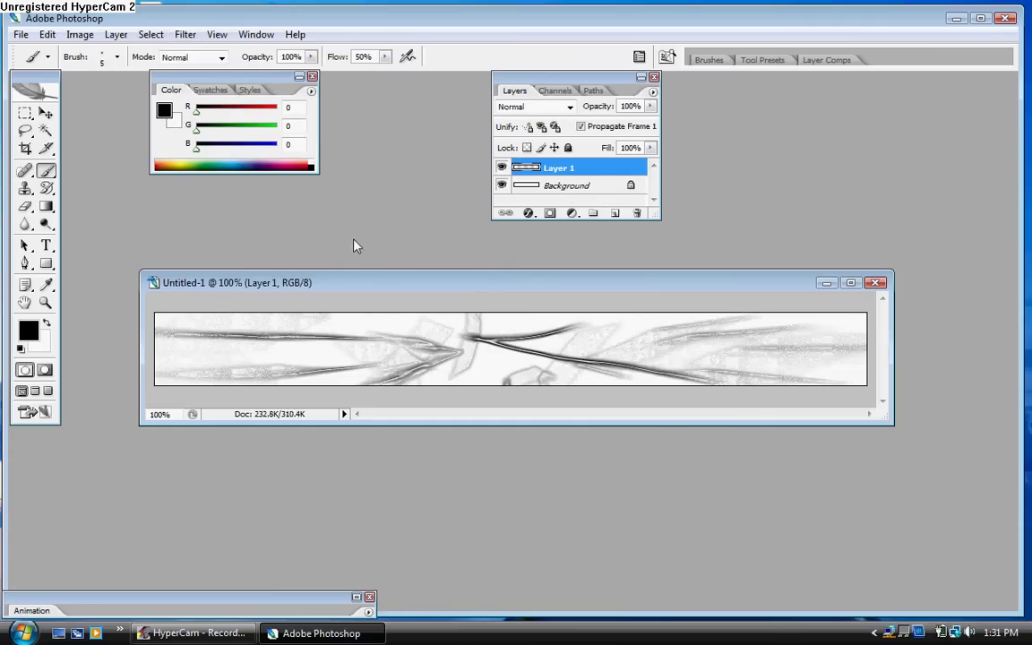
click(186, 34)
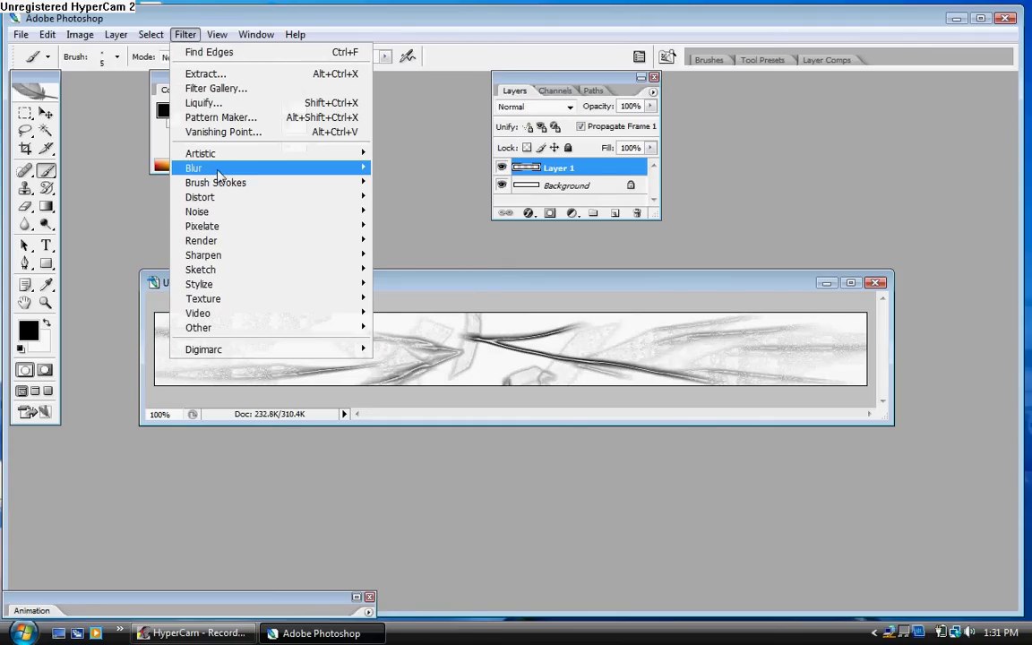
mouse_move(249, 170)
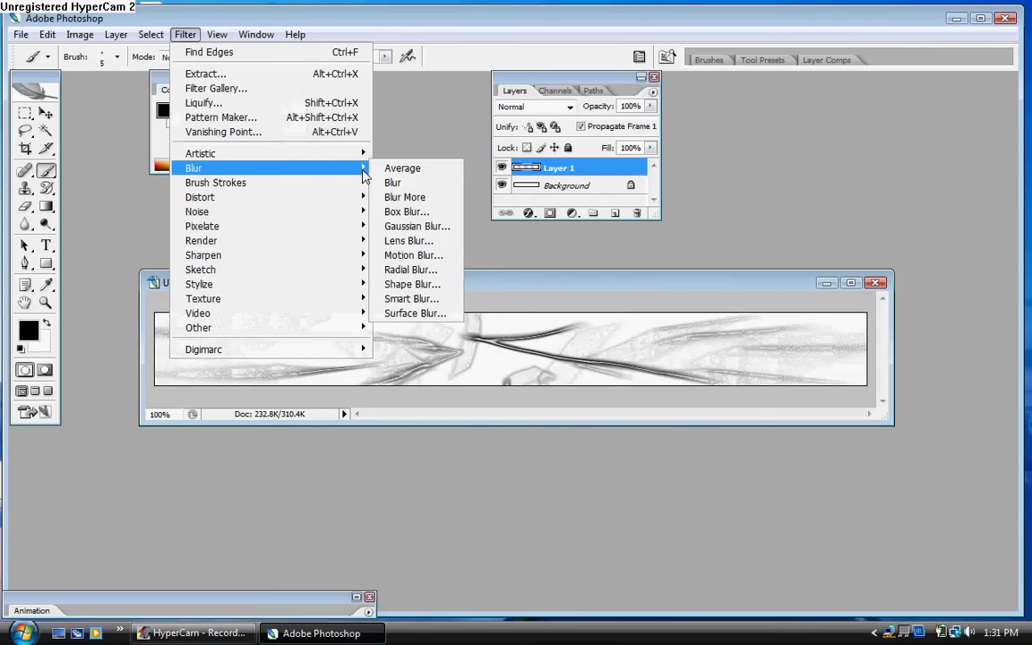
click(410, 269)
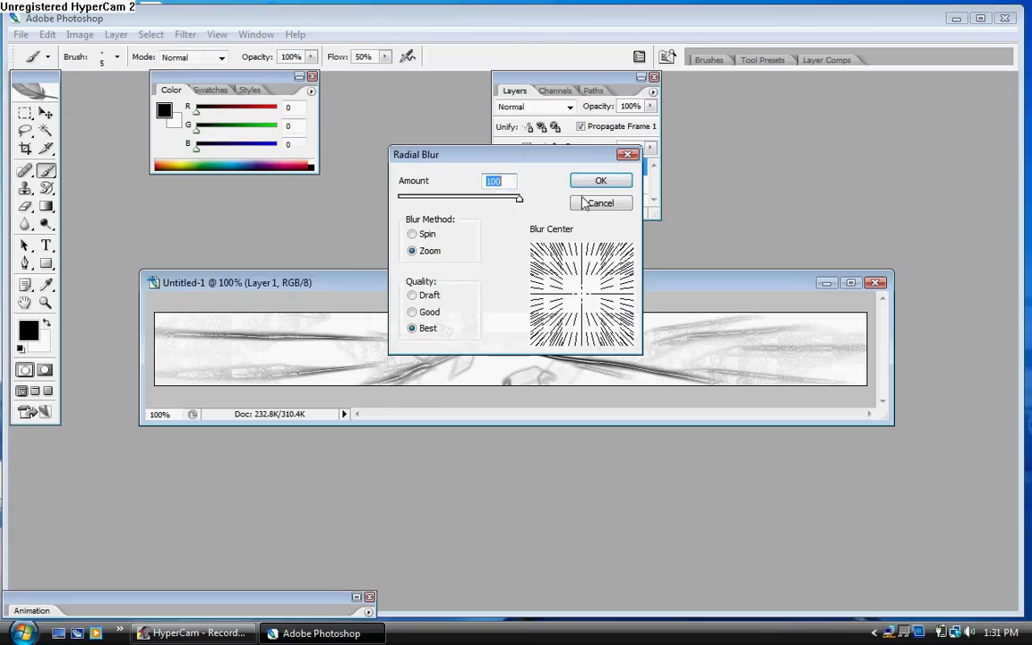
click(598, 182)
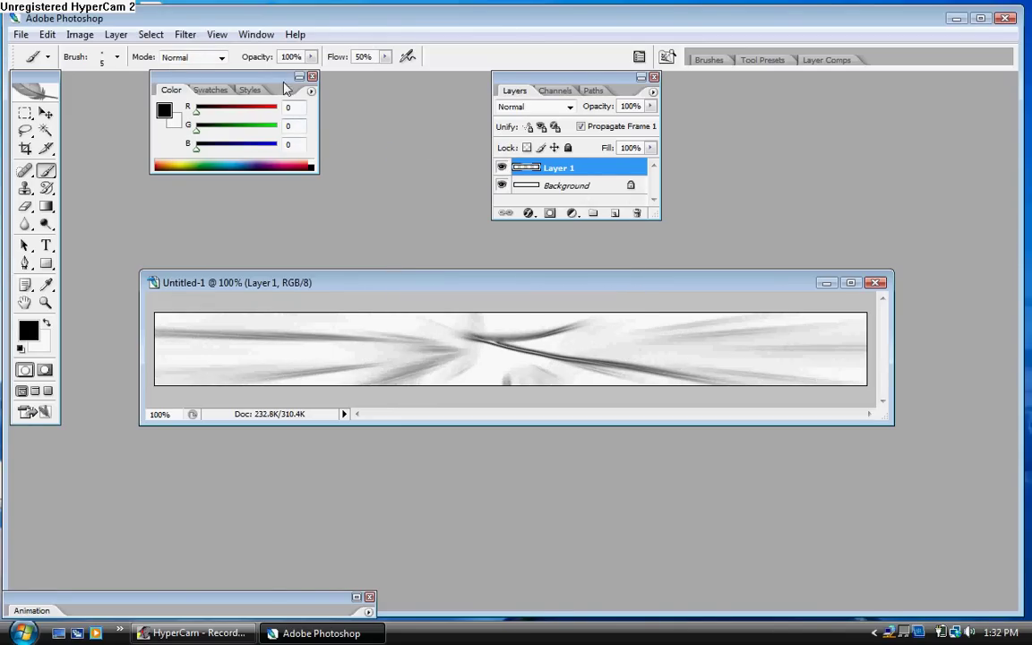
Step: Repeat Find Edges and the zoom Radial Blur a second time
click(185, 35)
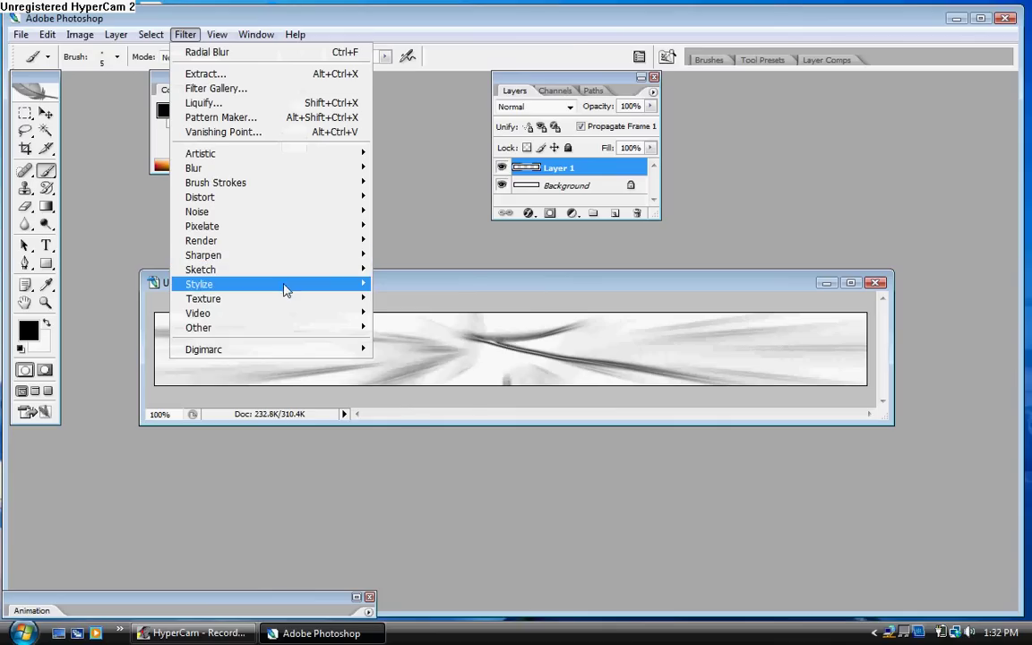
mouse_move(295, 269)
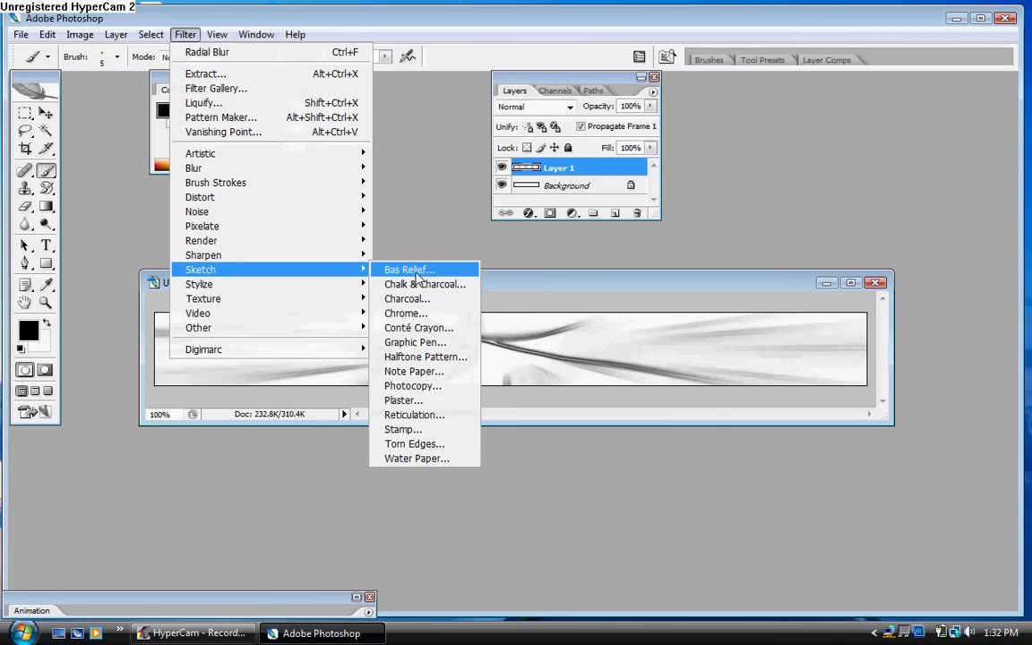
mouse_move(357, 283)
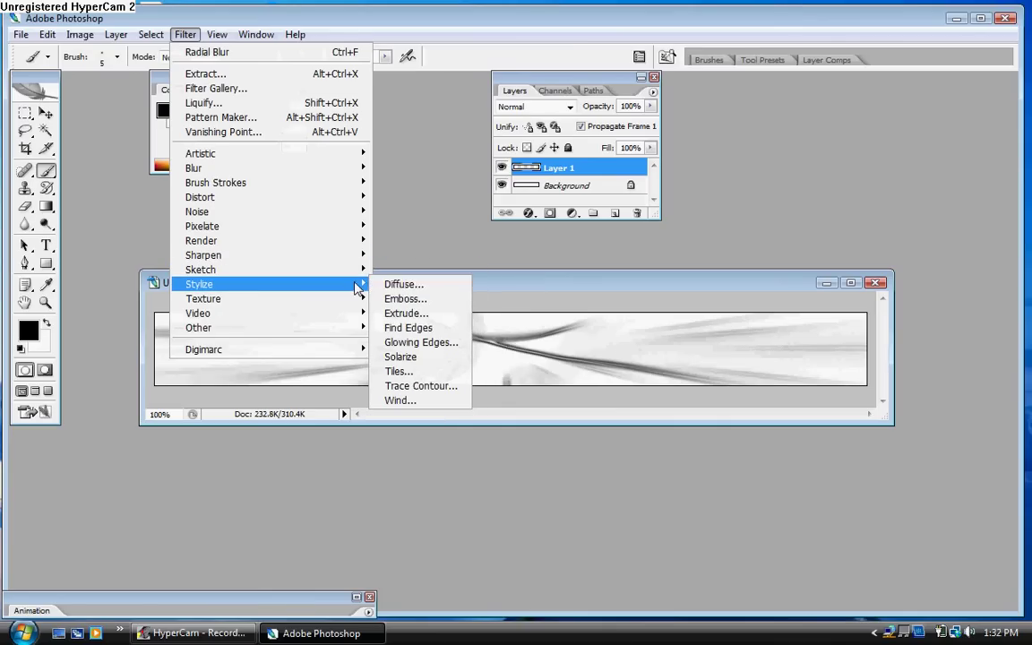
click(421, 330)
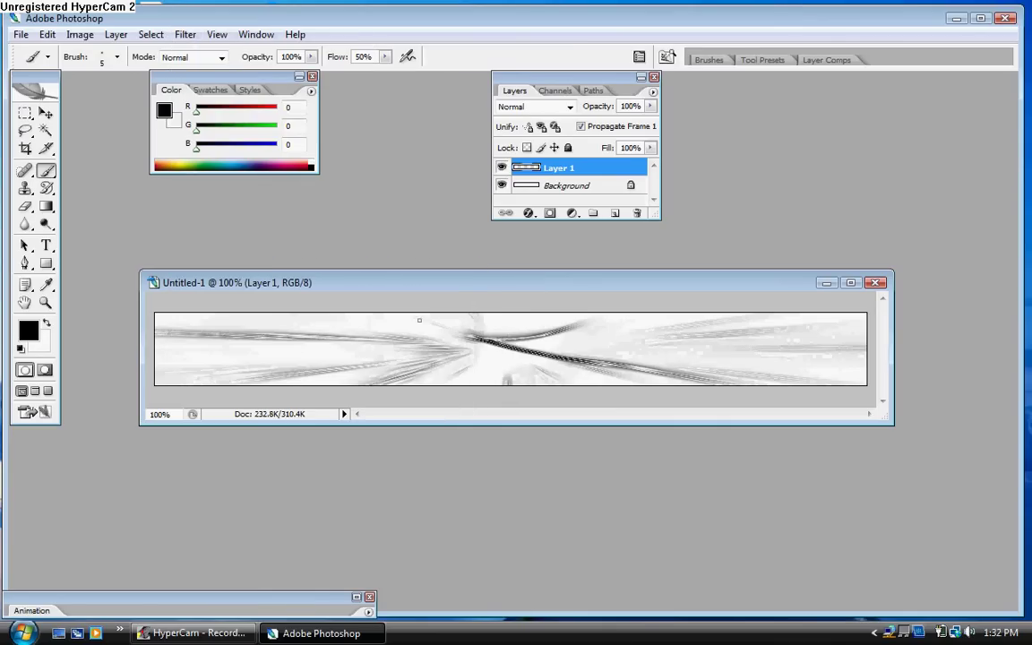
click(185, 34)
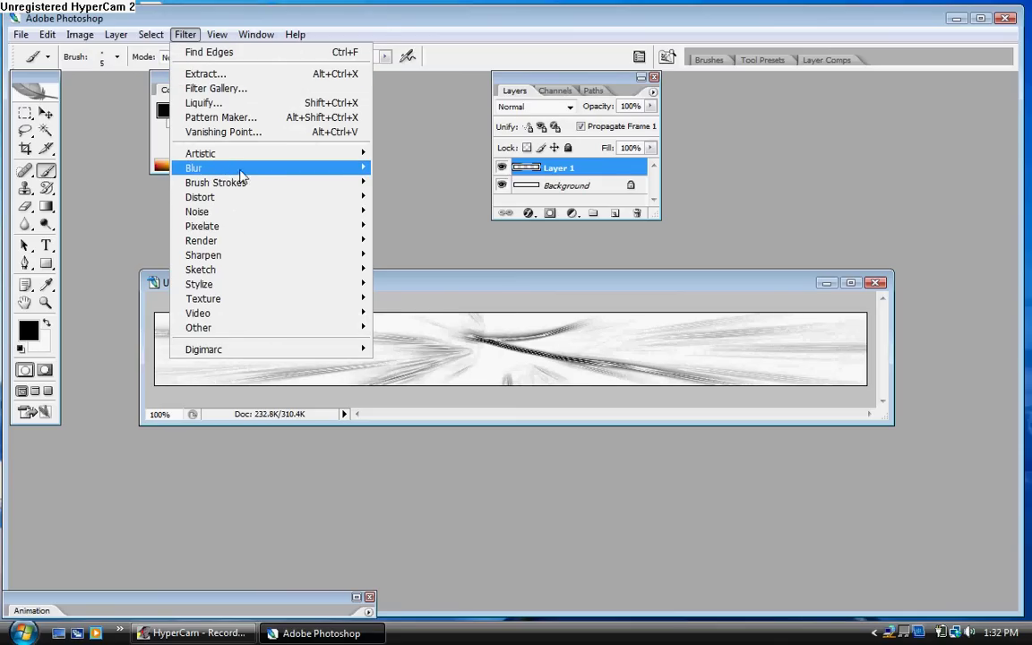
mouse_move(219, 162)
click(419, 272)
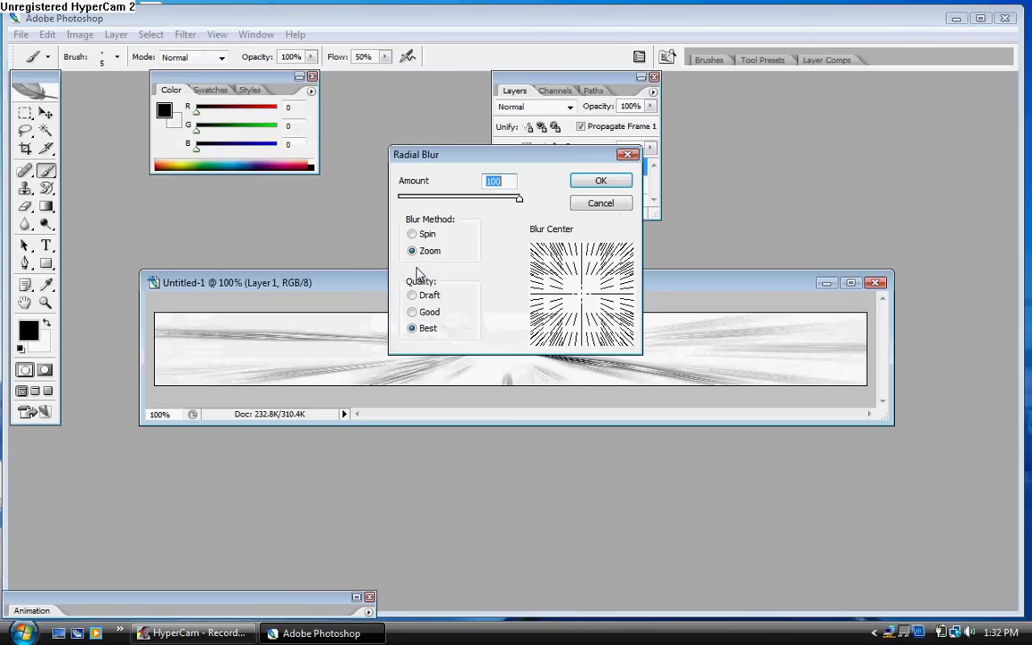
click(592, 182)
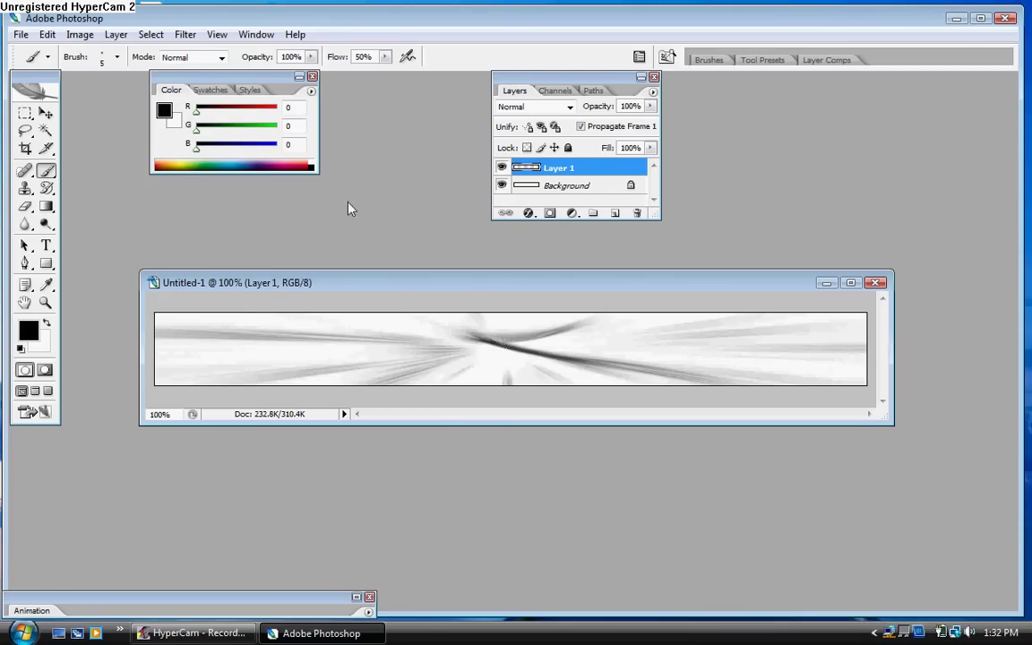
Step: Invert the colours of the banner layer
click(79, 35)
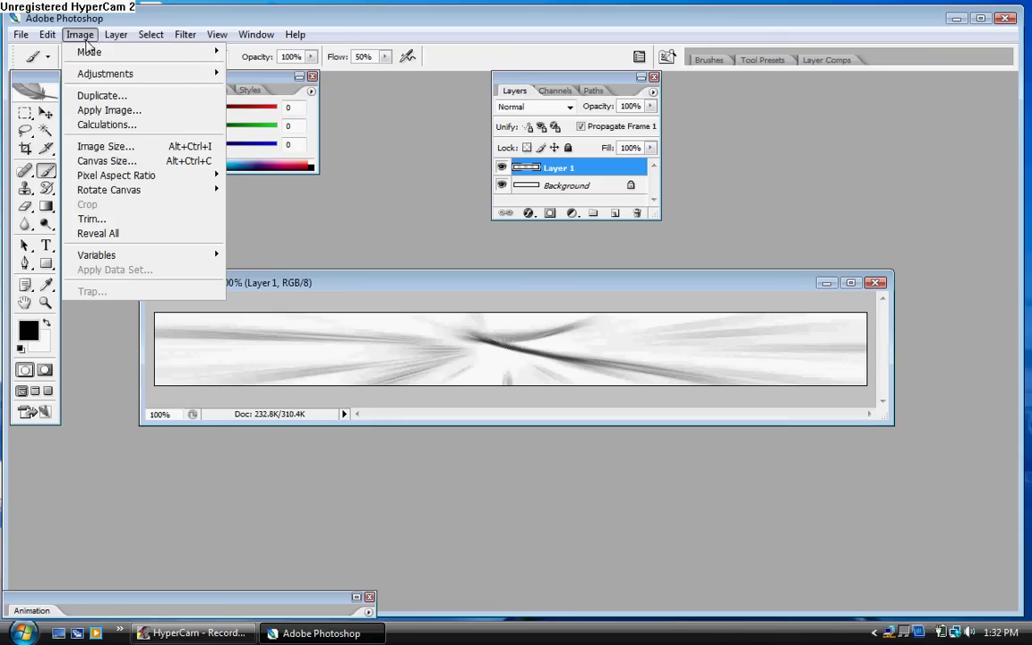
mouse_move(122, 74)
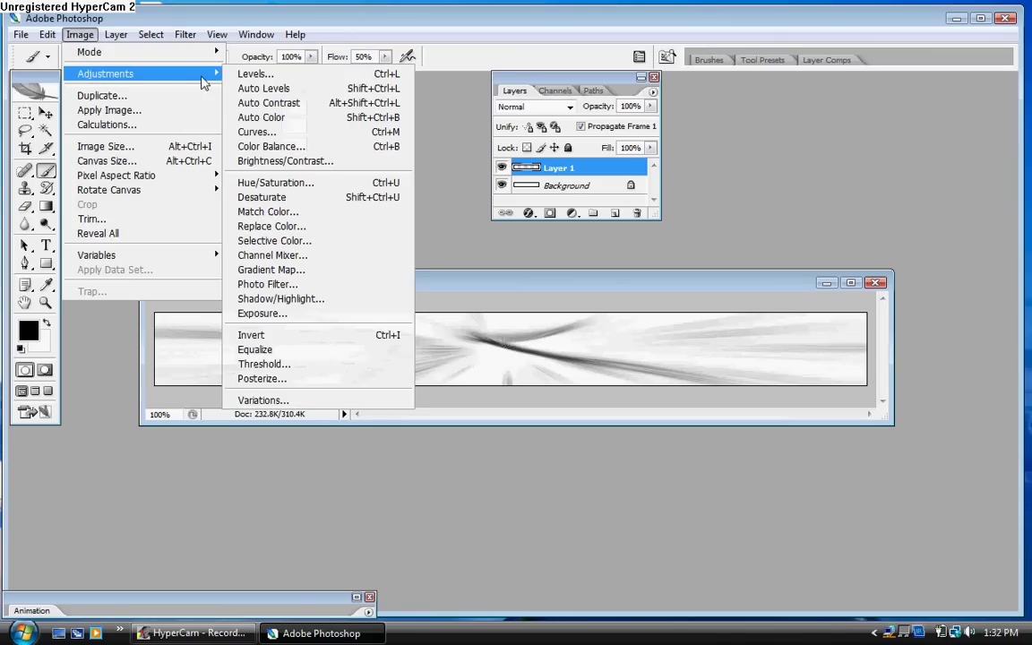
click(304, 336)
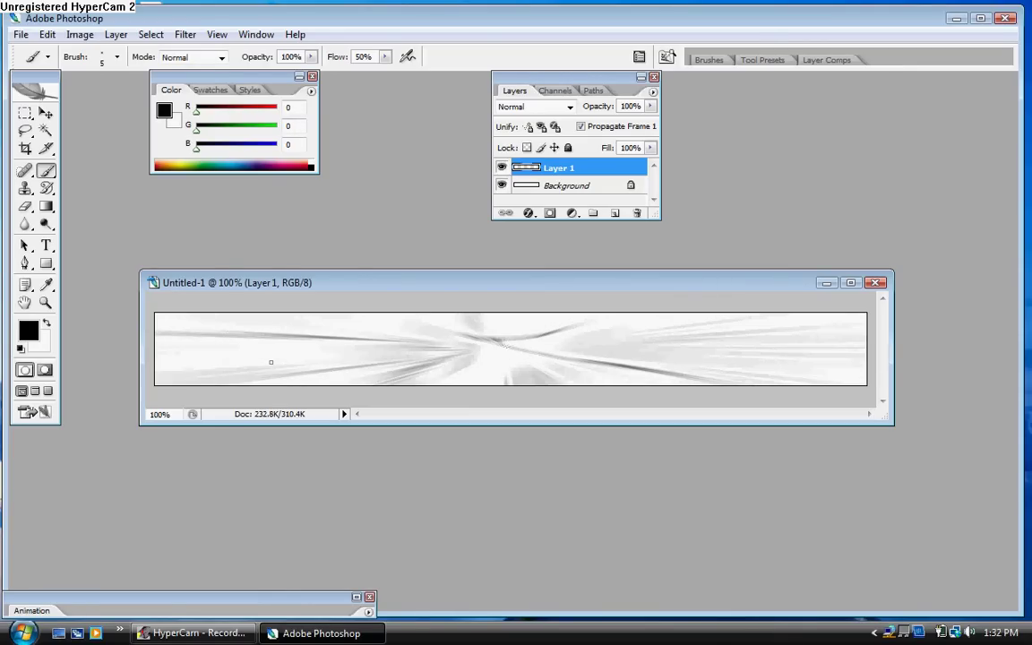
Step: Paint thick black strokes across the full banner width, including a D-shaped curve on the right
drag(294, 326, 500, 333)
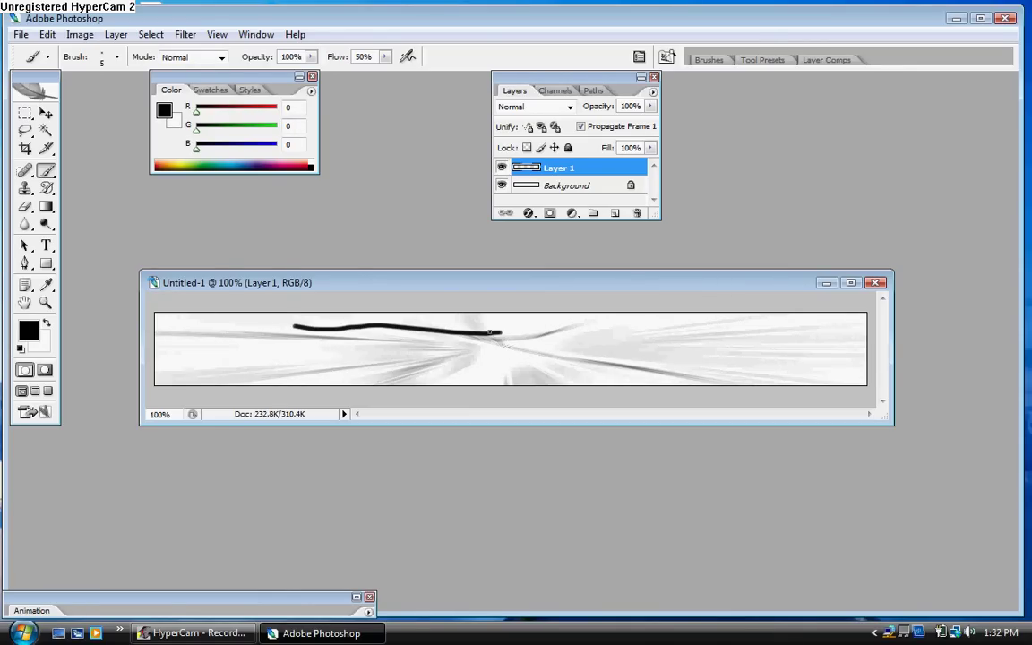
mouse_move(285, 356)
mouse_down()
mouse_move(480, 362)
mouse_move(638, 340)
mouse_up()
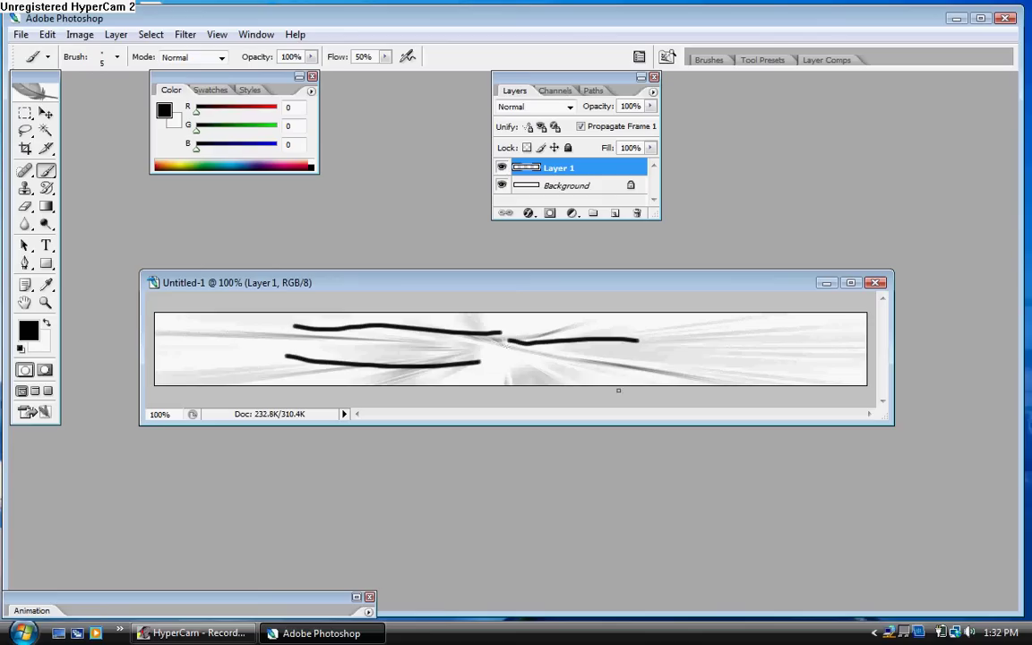
drag(498, 372, 648, 379)
drag(758, 331, 736, 386)
mouse_move(652, 383)
mouse_down()
mouse_move(652, 357)
mouse_move(694, 332)
mouse_up()
mouse_move(224, 369)
mouse_down()
mouse_move(309, 323)
mouse_move(340, 351)
mouse_up()
drag(492, 355, 587, 326)
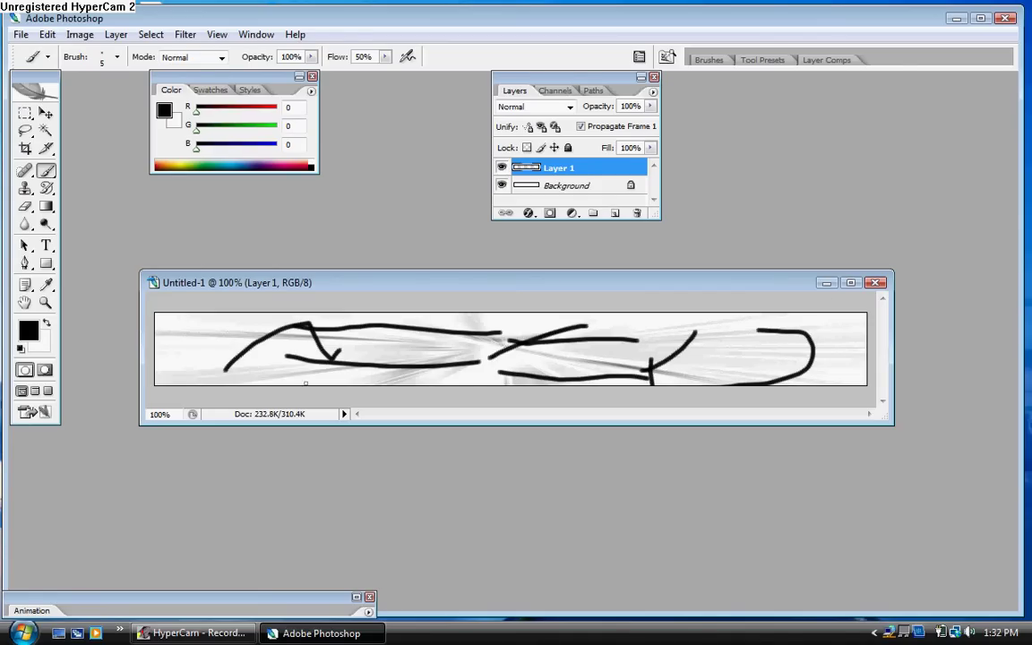
drag(184, 315, 295, 344)
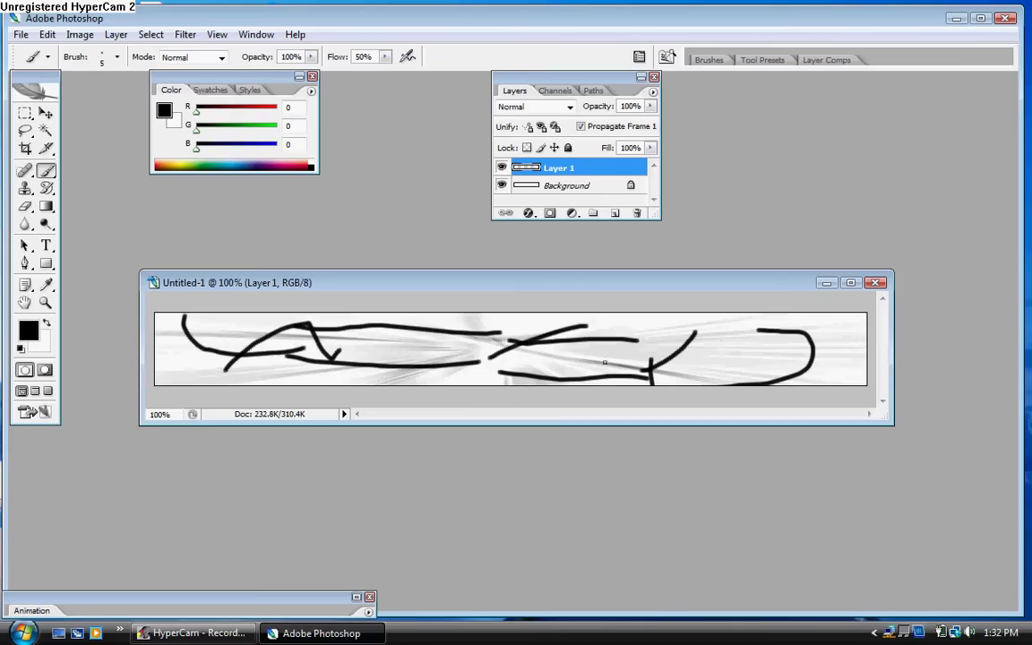
drag(792, 350, 652, 369)
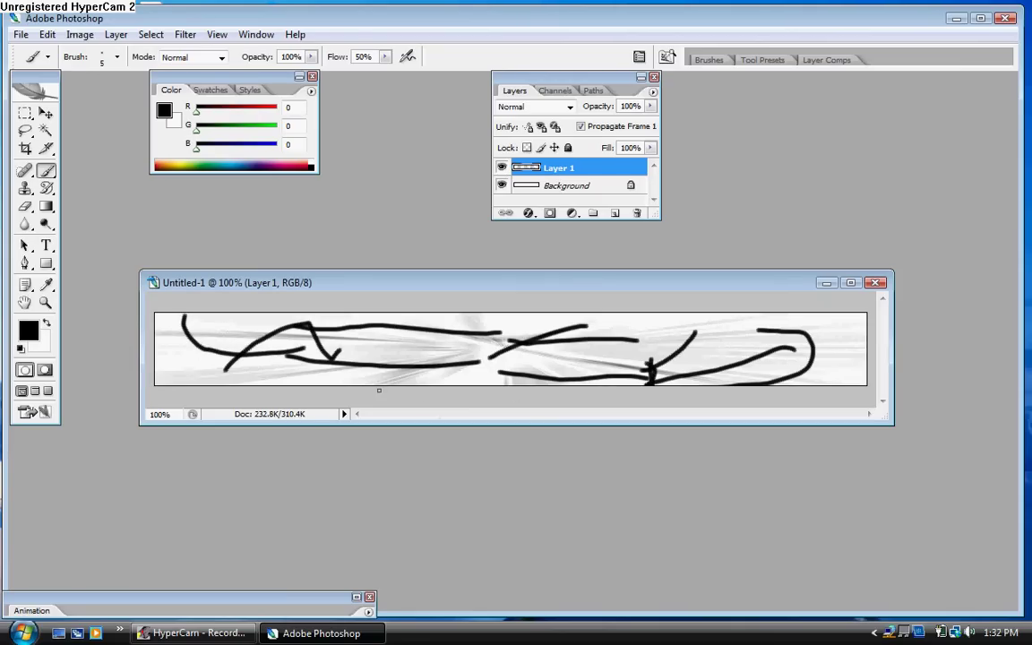
drag(350, 374, 412, 355)
drag(735, 322, 603, 376)
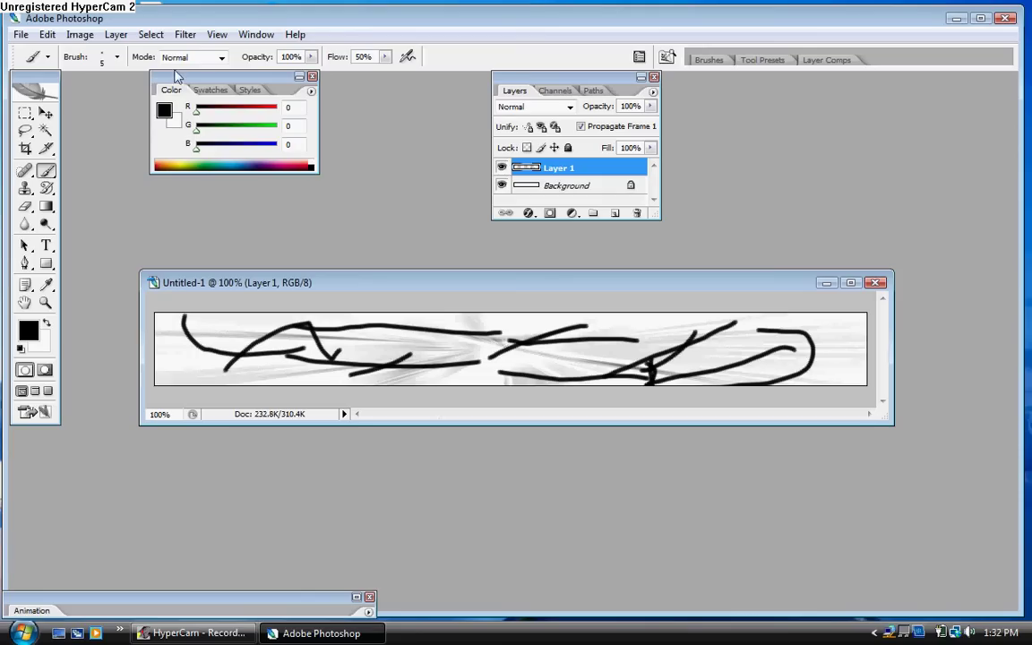
click(185, 34)
Step: Apply Radial Blur, Find Edges, then Radial Blur again to the new scribbles
mouse_move(217, 170)
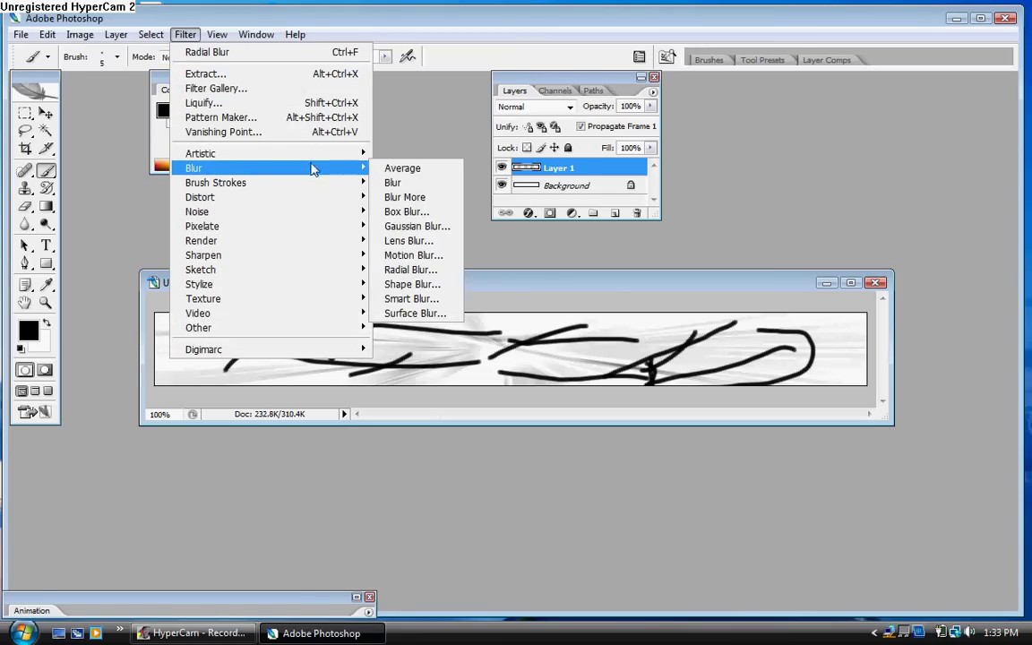
click(429, 268)
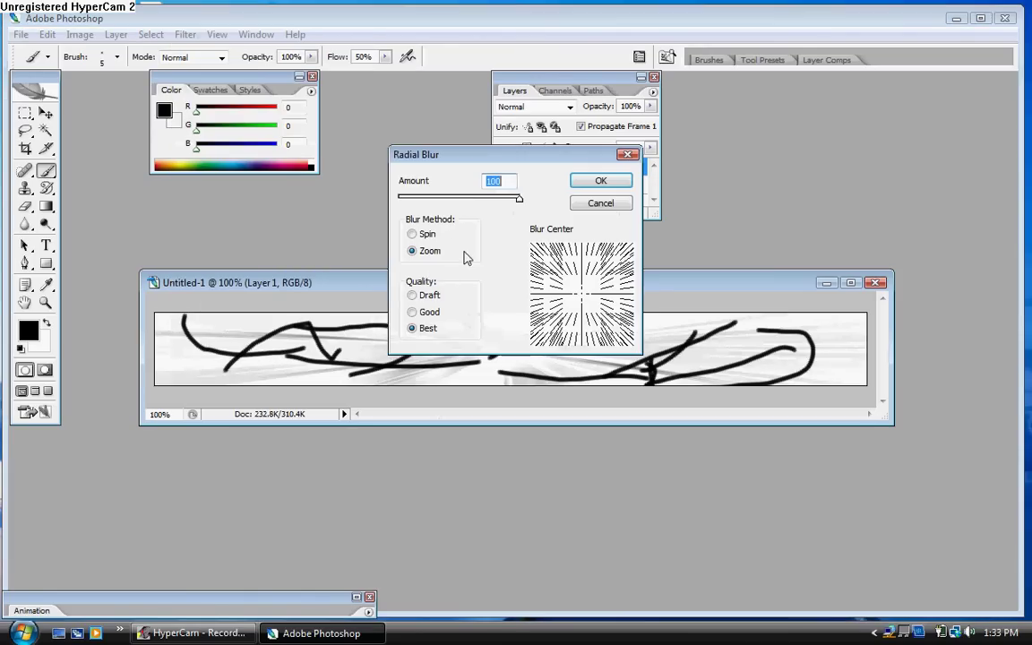
click(601, 179)
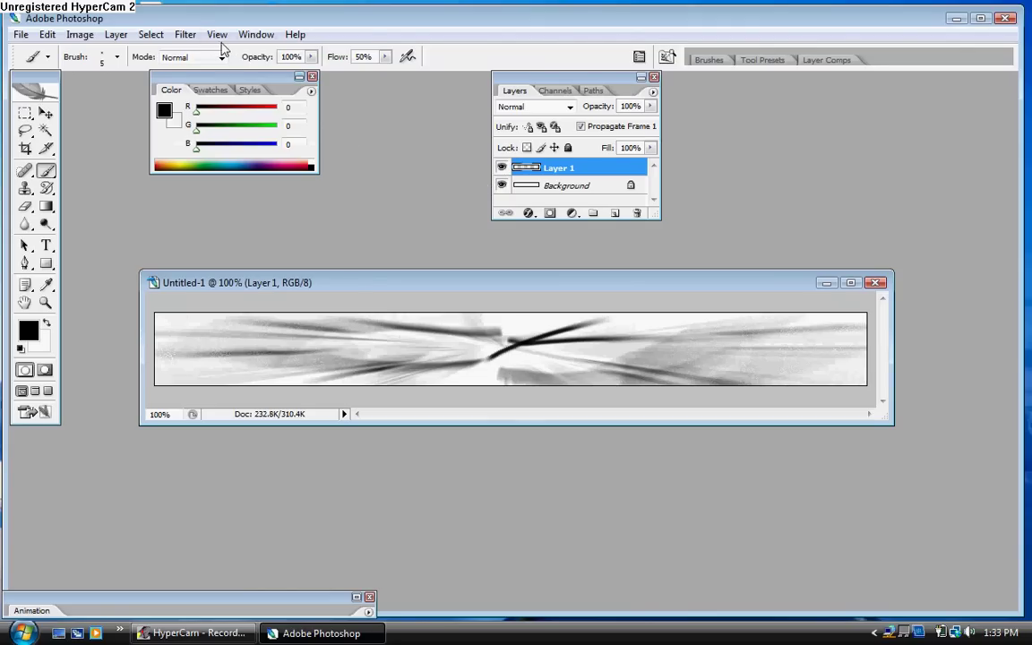
click(186, 34)
mouse_move(248, 284)
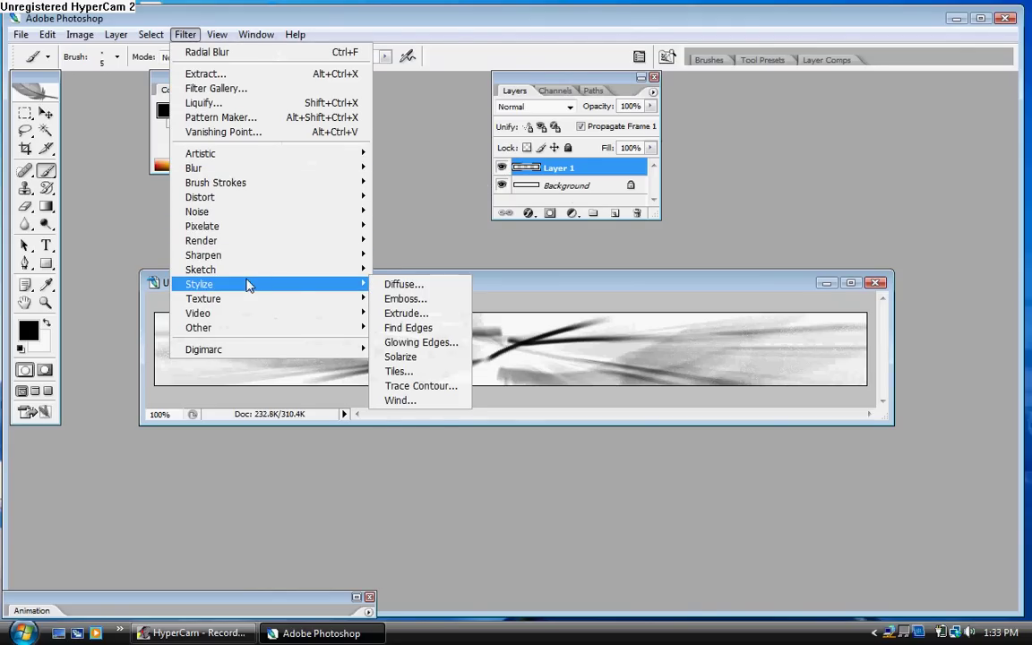
click(439, 330)
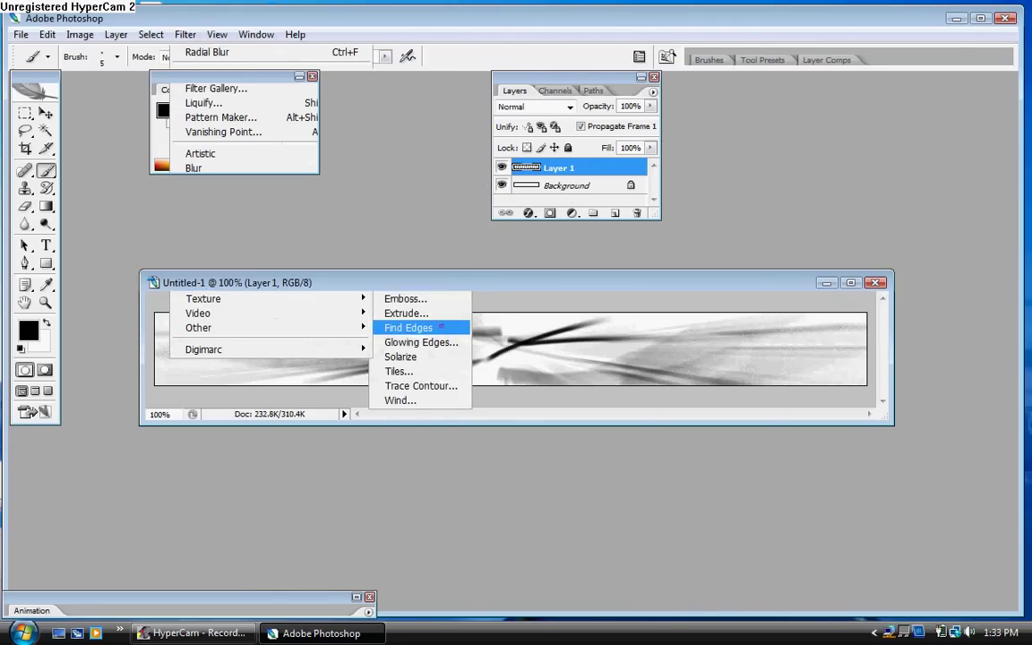
click(186, 34)
mouse_move(254, 168)
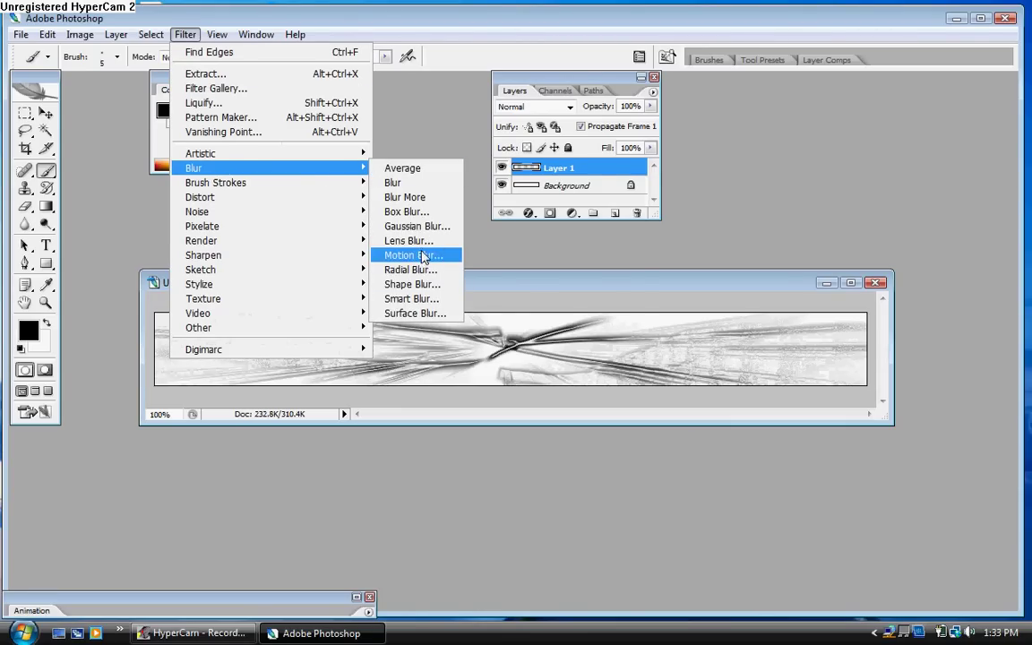
click(419, 270)
click(602, 181)
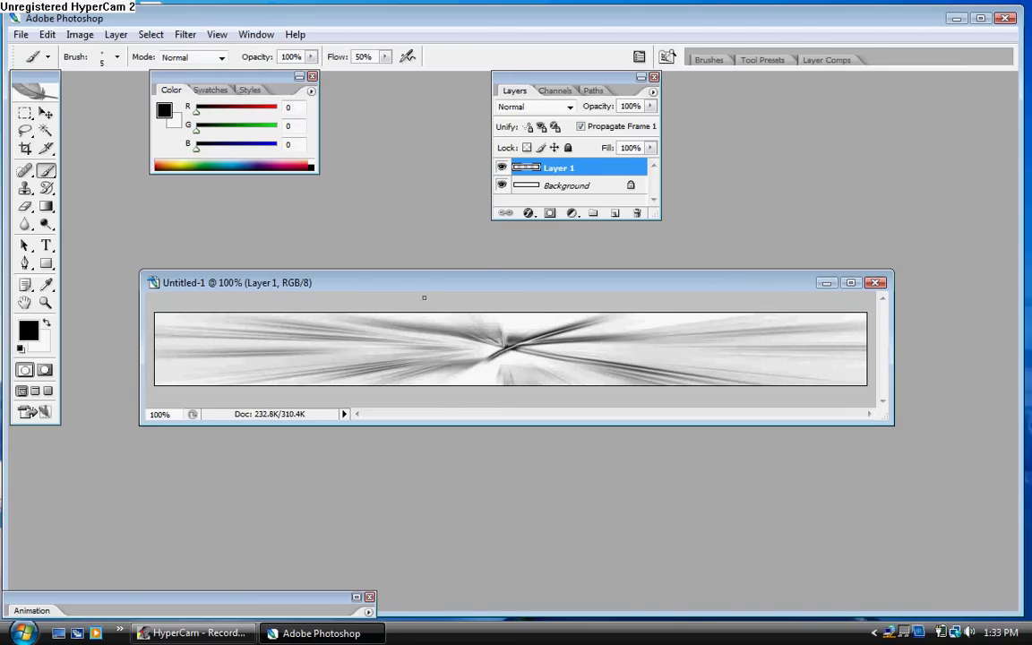
Step: Colorize Layer 1 via Hue/Saturation with Hue 227, Saturation 100 and Lightness +11
click(98, 38)
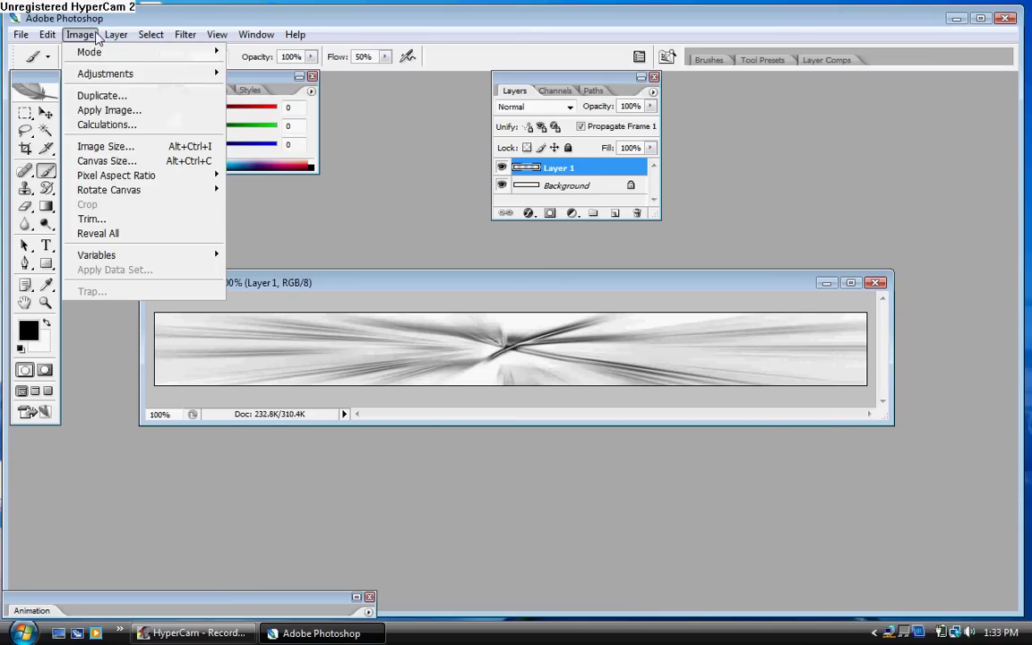
mouse_move(79, 70)
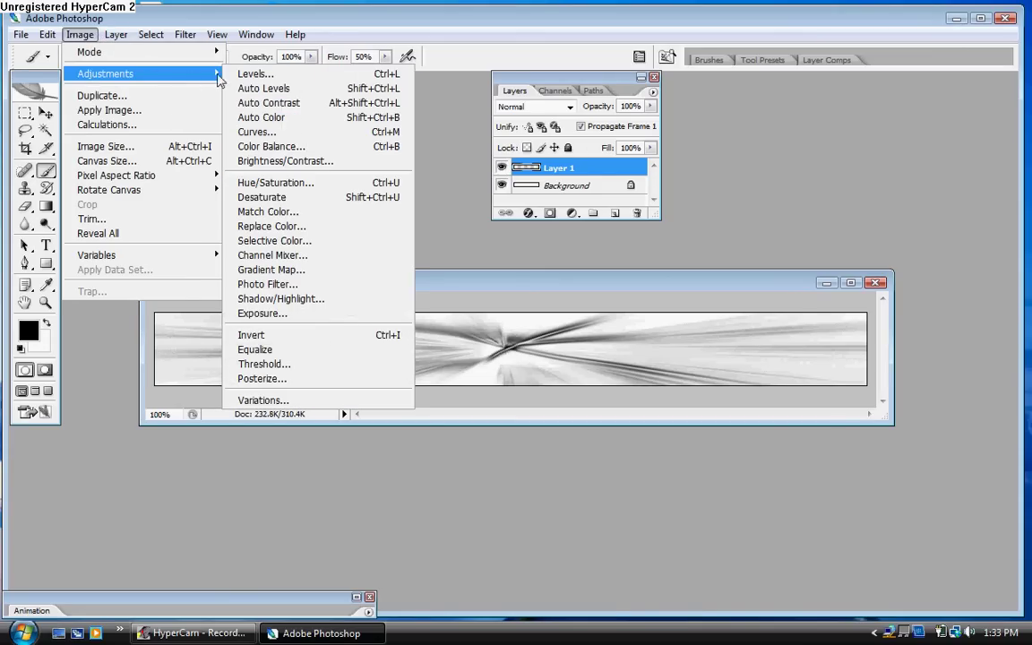
click(281, 188)
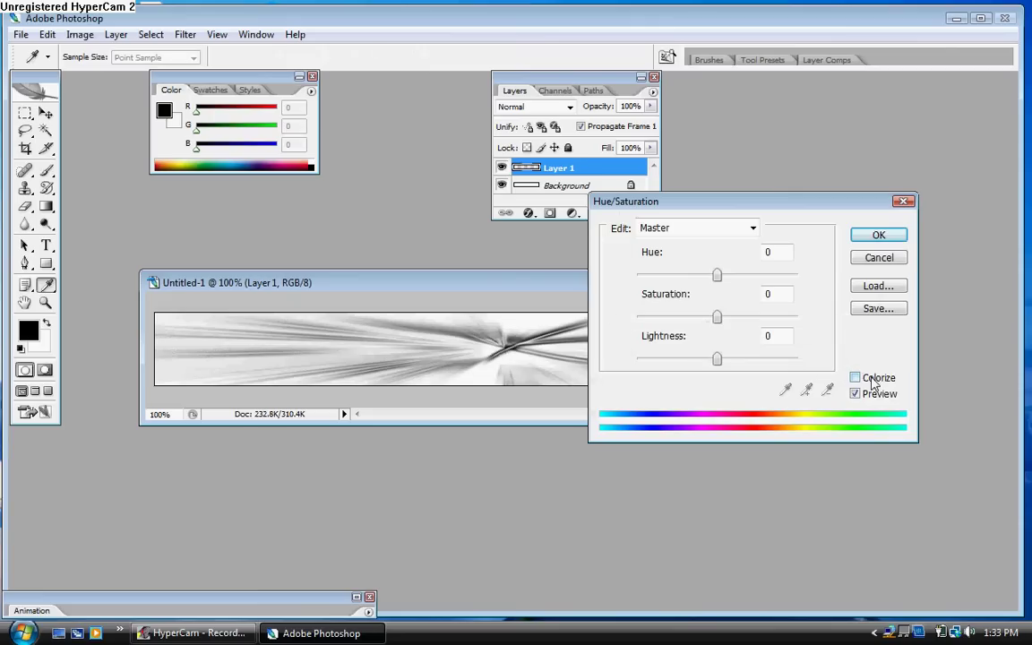
click(873, 381)
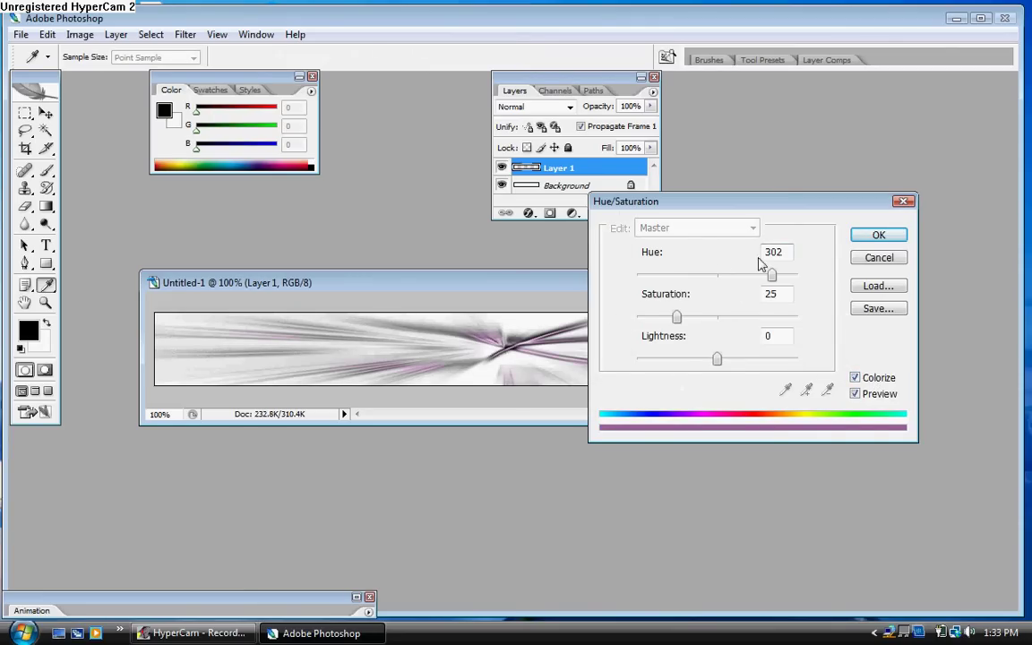
drag(774, 280, 739, 281)
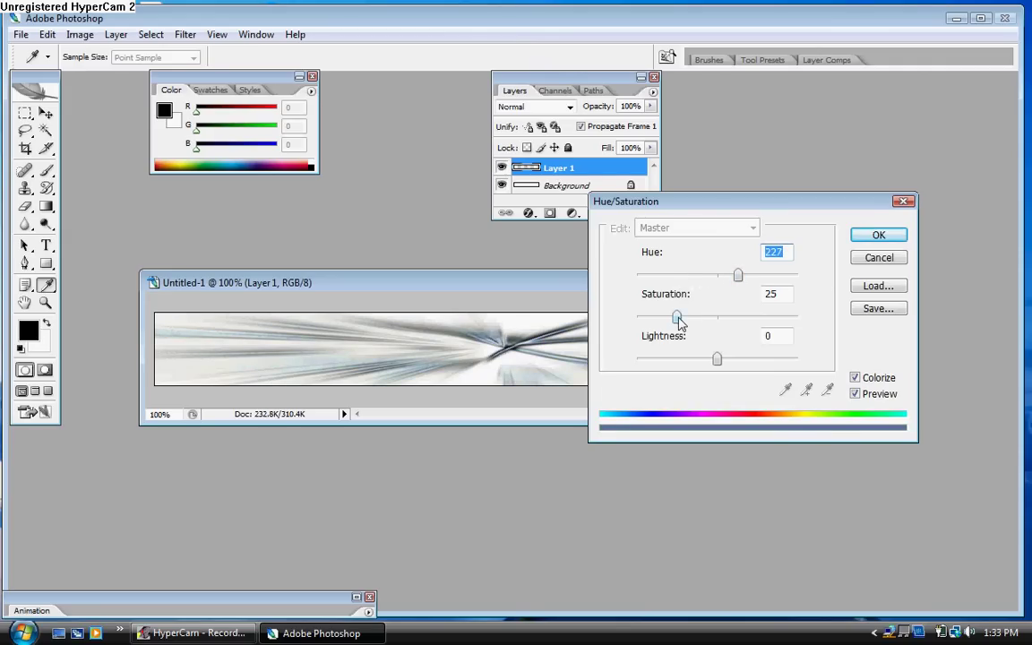
drag(677, 319, 838, 332)
drag(741, 208, 785, 216)
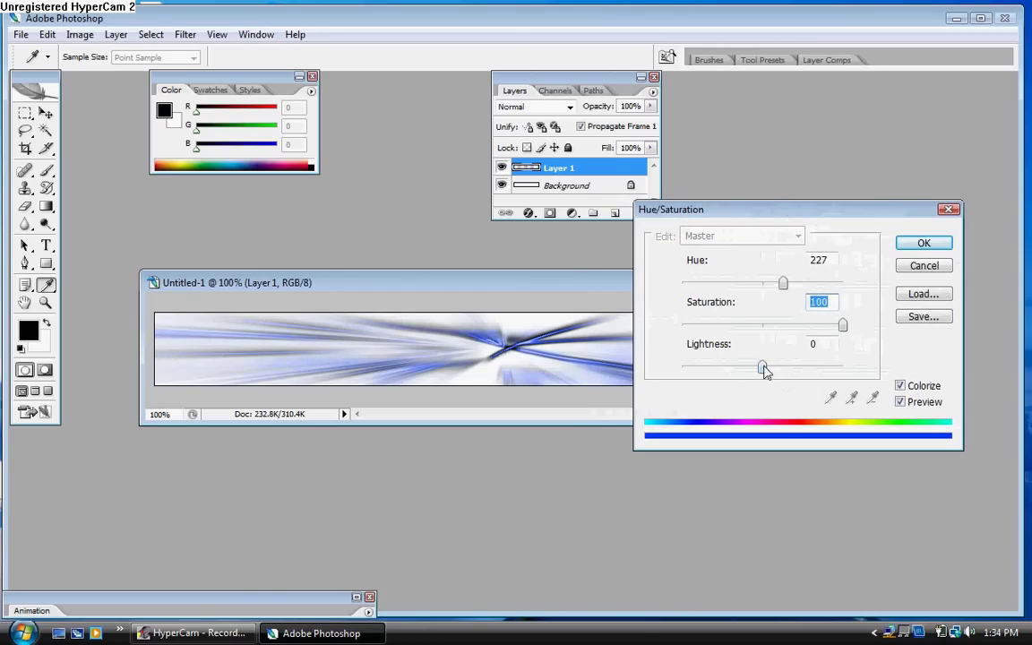
mouse_move(763, 366)
mouse_down()
mouse_move(856, 361)
mouse_move(808, 377)
mouse_move(722, 368)
mouse_move(770, 376)
mouse_up()
drag(778, 210, 649, 187)
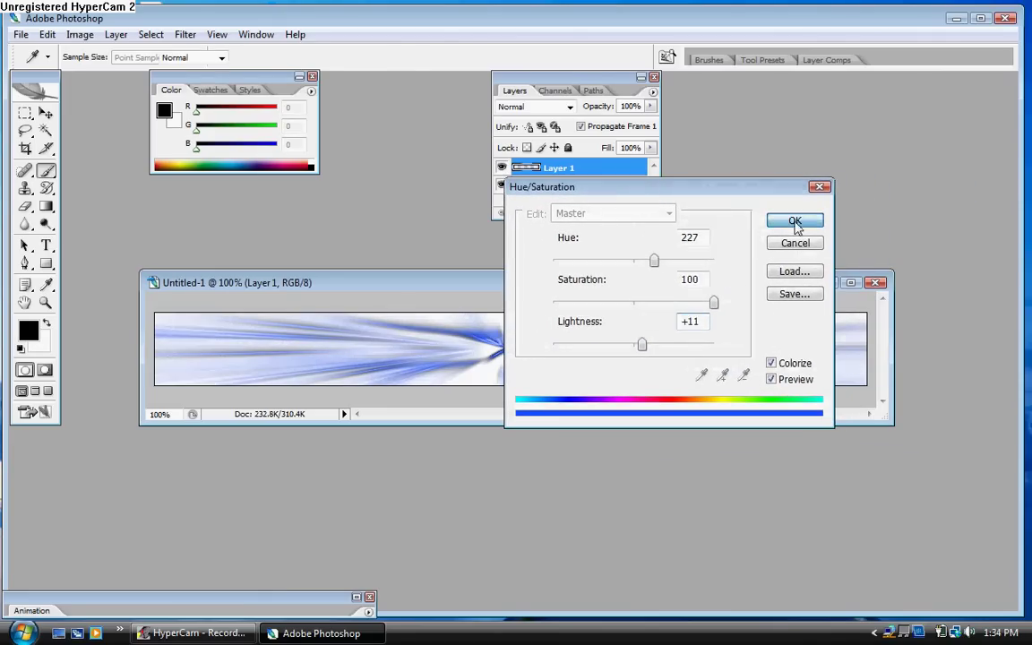
click(795, 222)
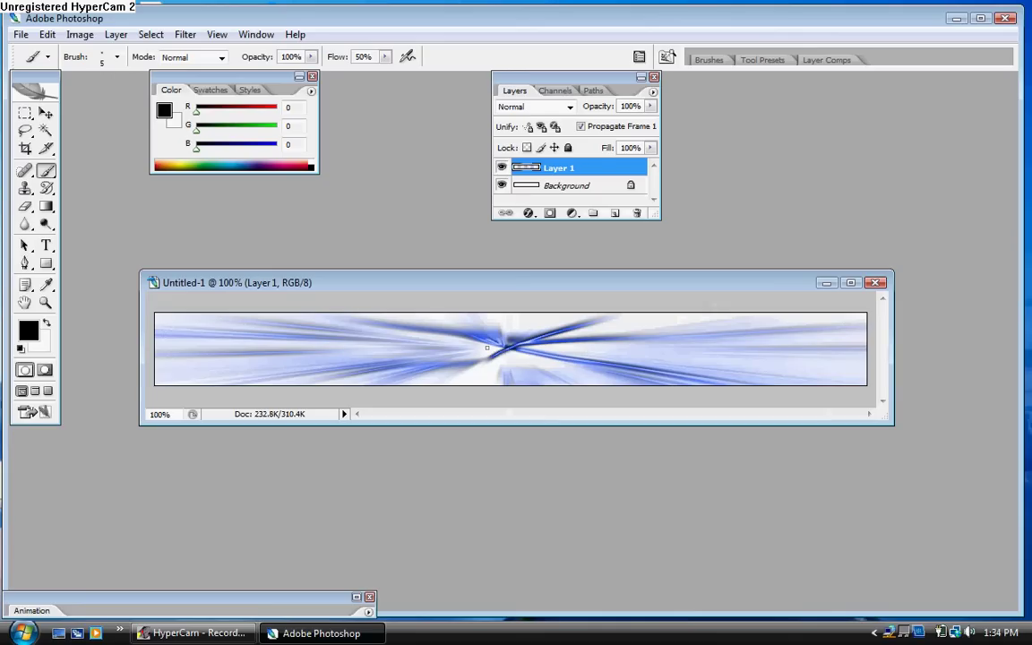
Step: With the Type tool, set the foreground to bright blue #0024ff and start text at the banner's lower left
click(47, 246)
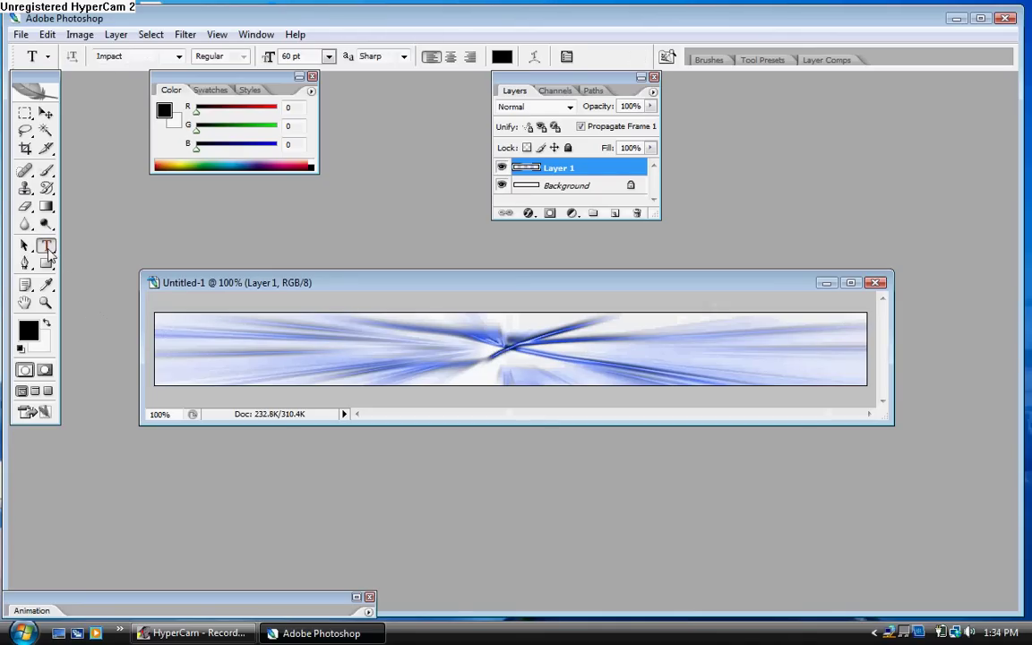
click(46, 285)
click(28, 330)
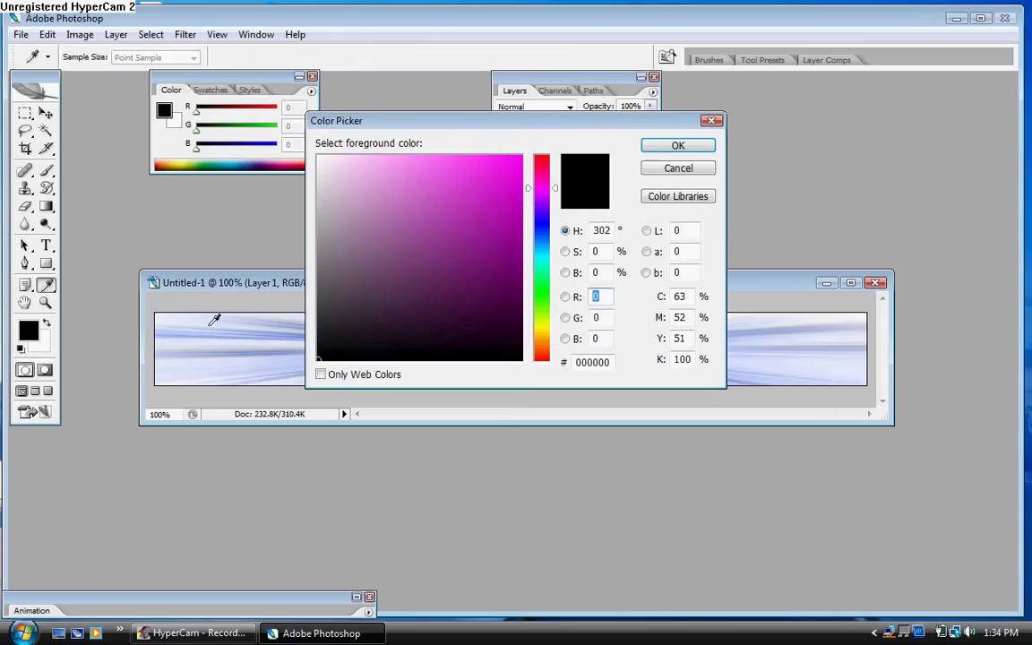
drag(542, 188, 542, 230)
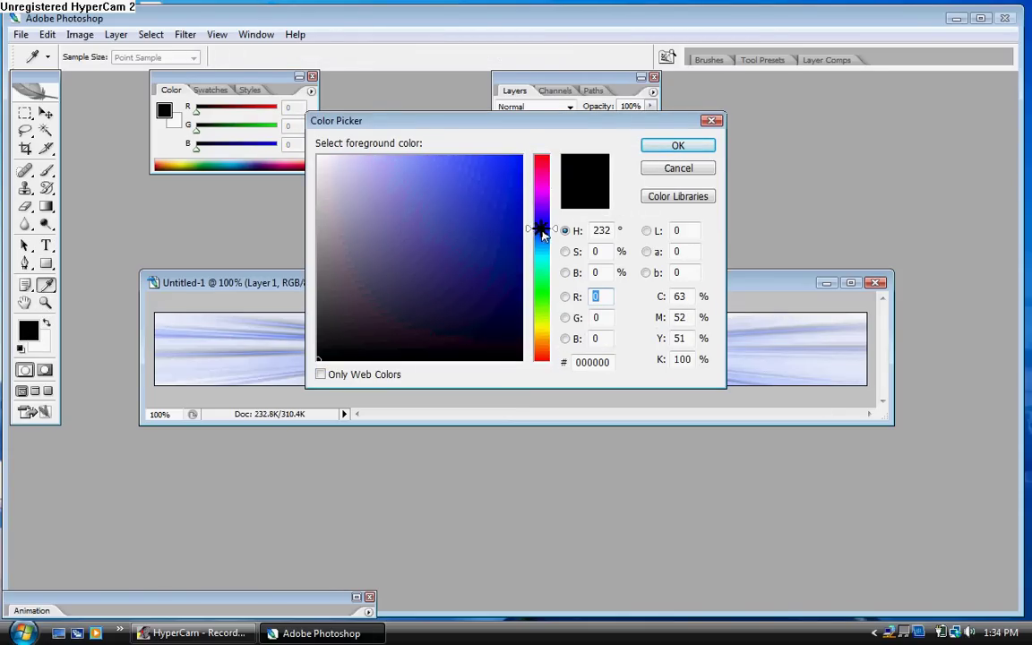
drag(418, 155, 534, 157)
click(676, 146)
key(t)
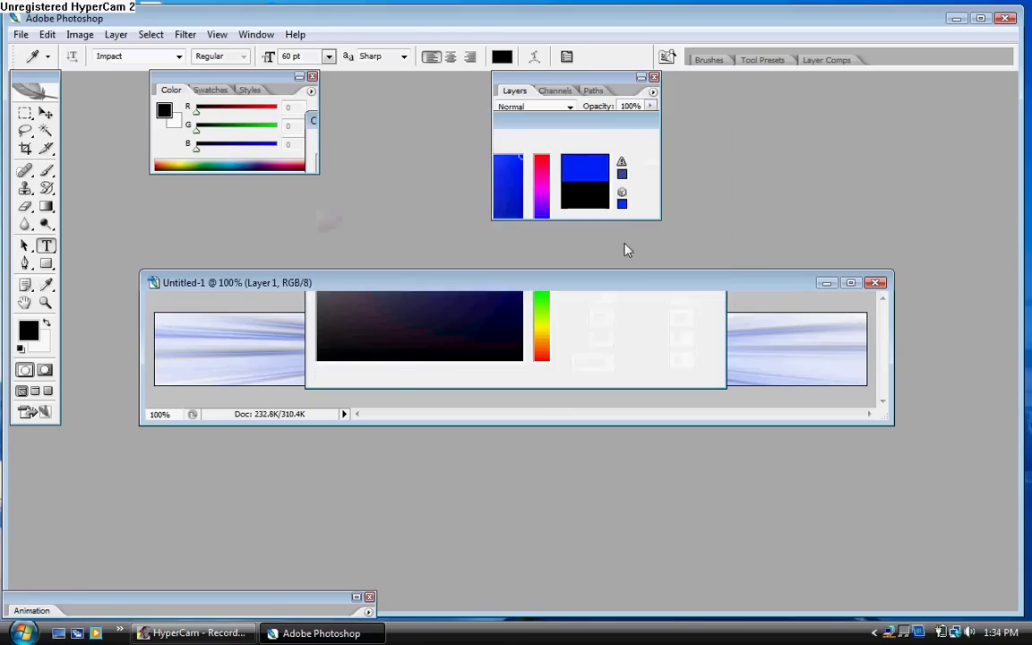
click(283, 371)
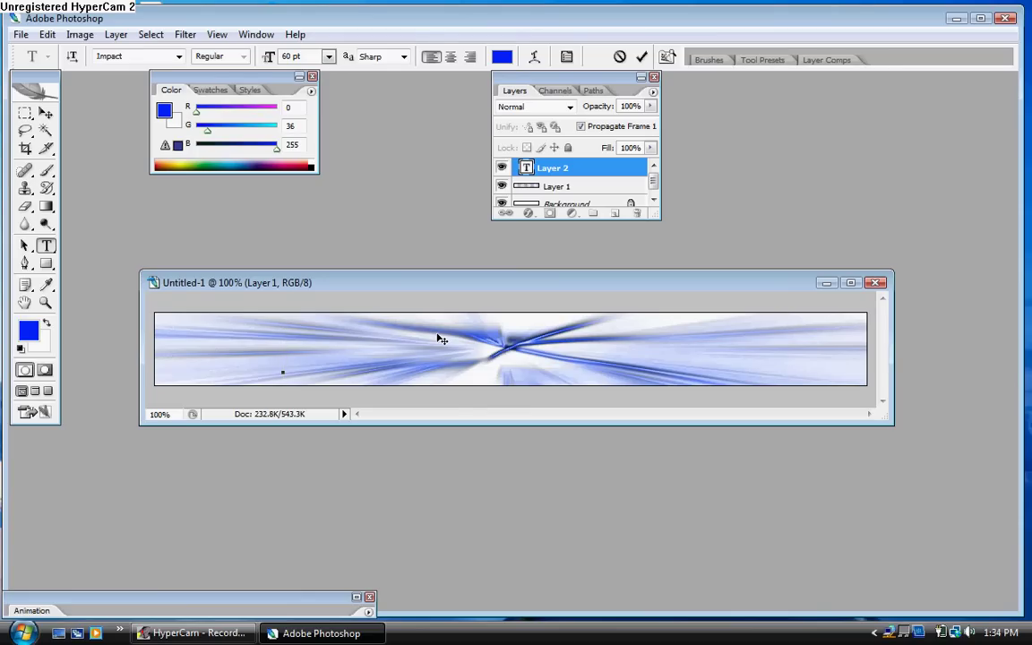
Step: Type 'Bald Eagles are Protected.' in blue 60 pt Impact and centre it over the radial burst
text(Bald)
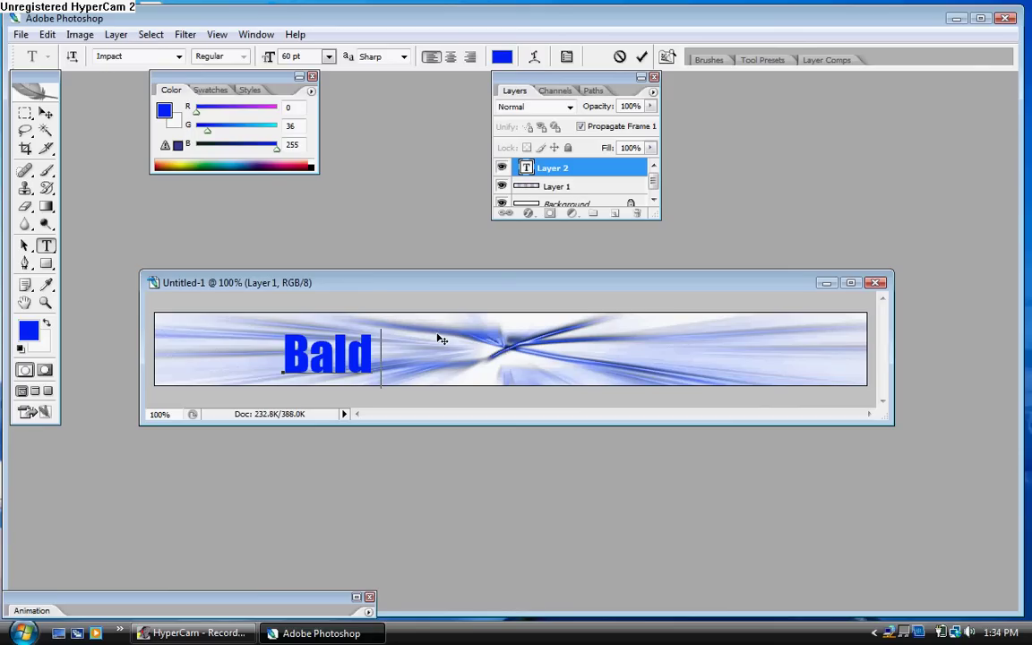
text( Eag)
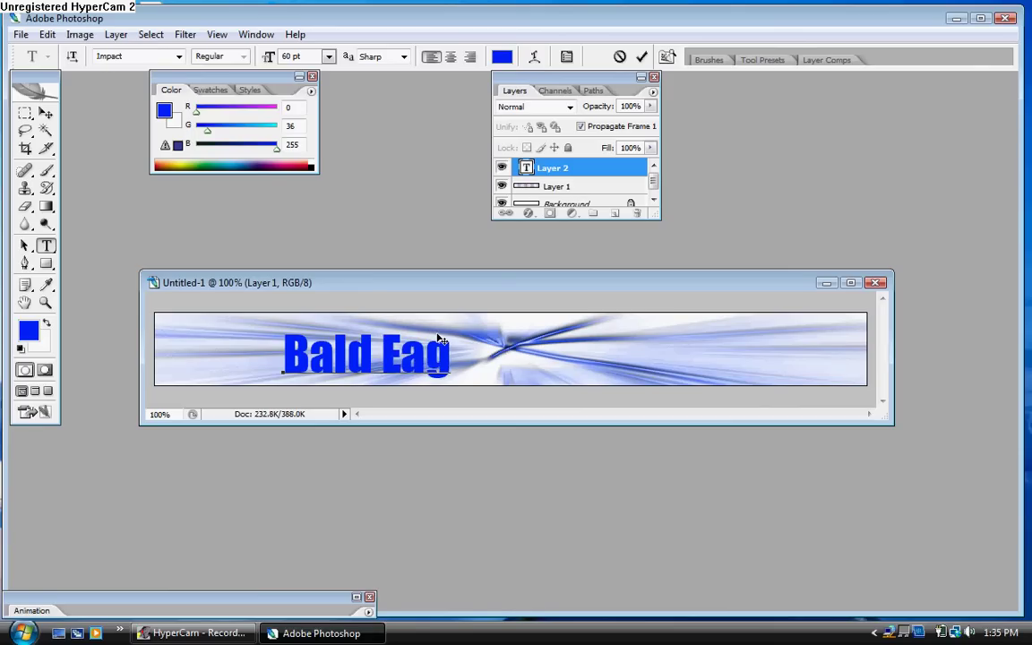
text(les)
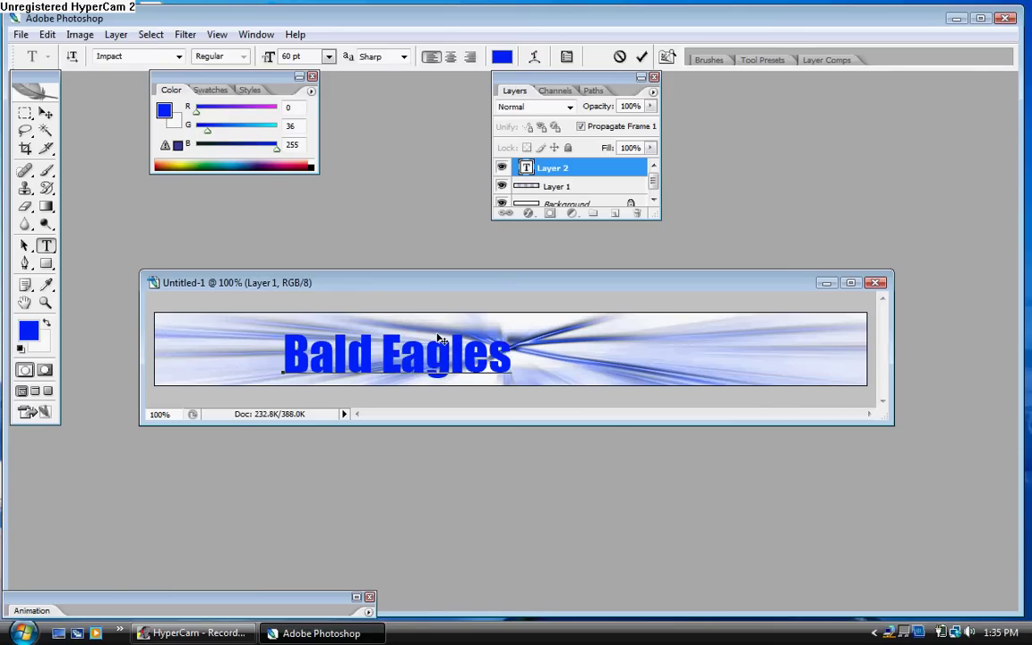
text( are)
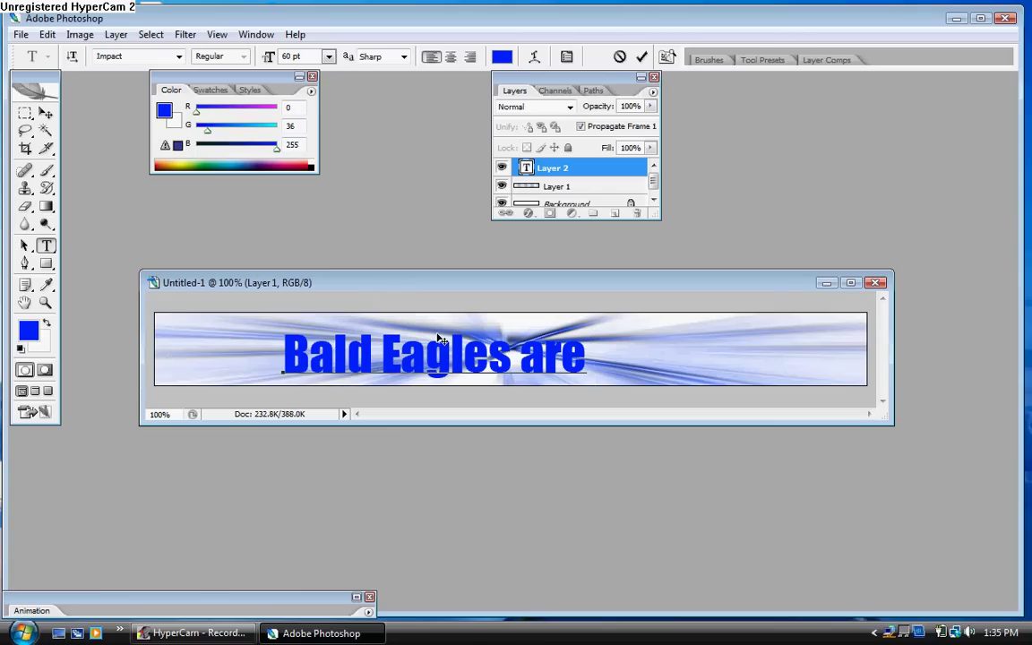
text( P)
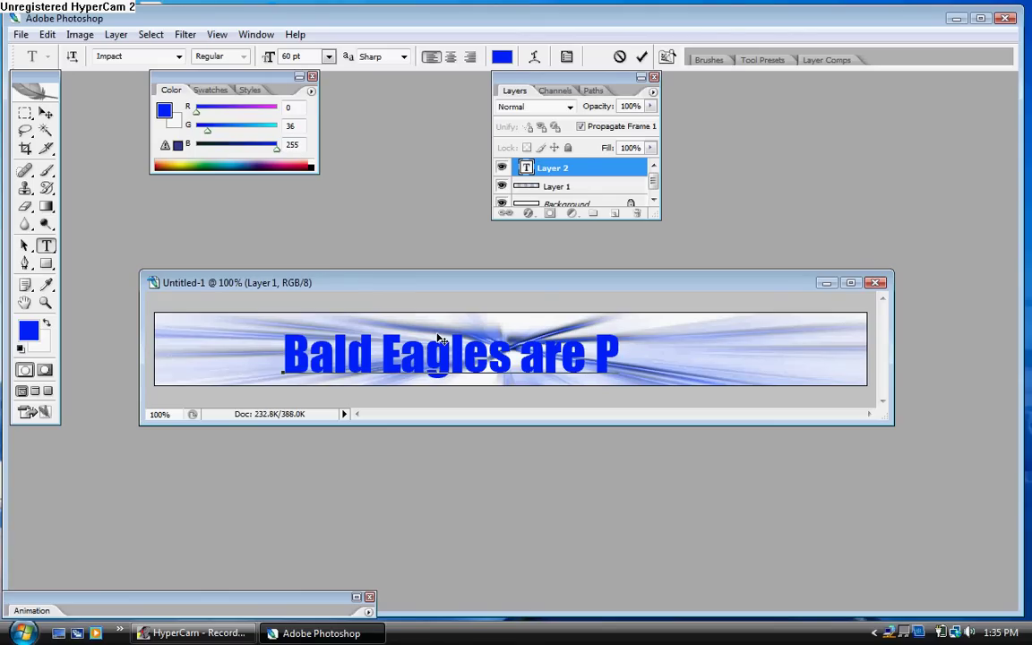
text(rote)
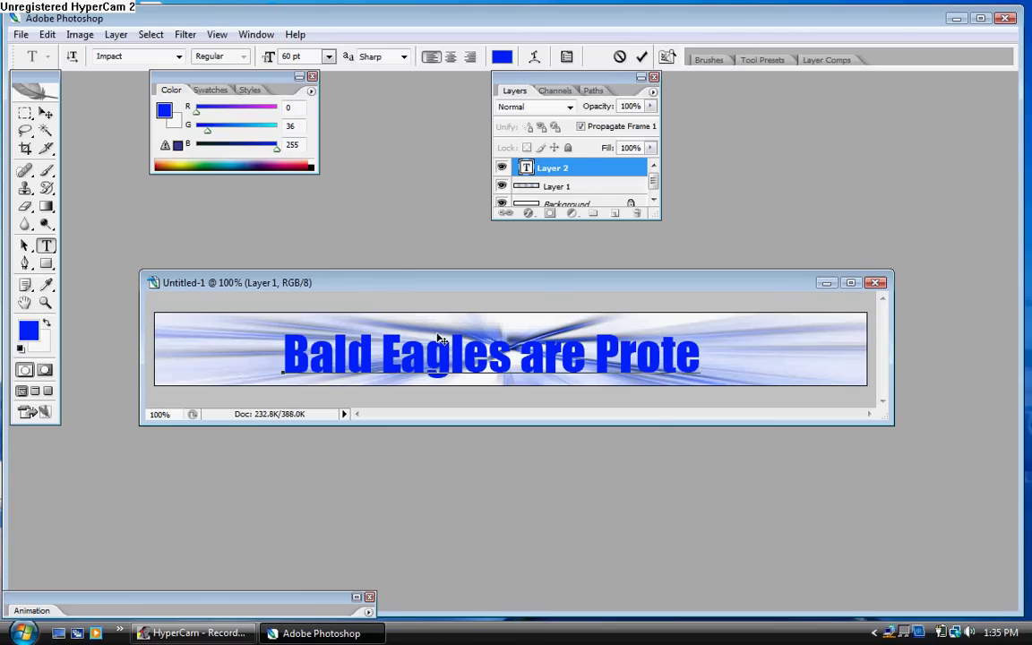
text(cted.)
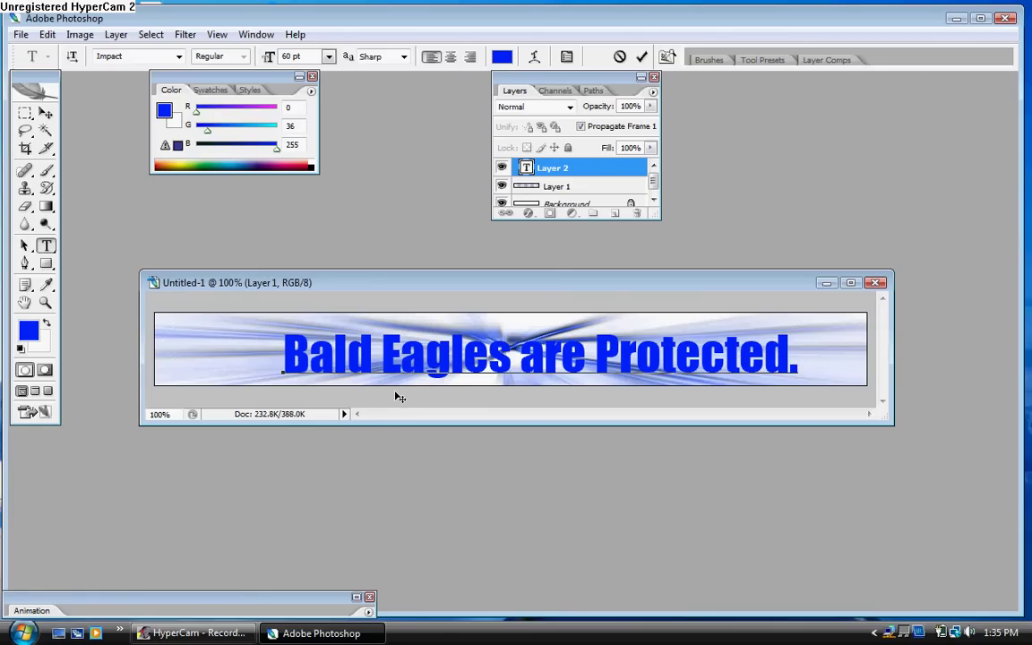
drag(396, 398, 370, 389)
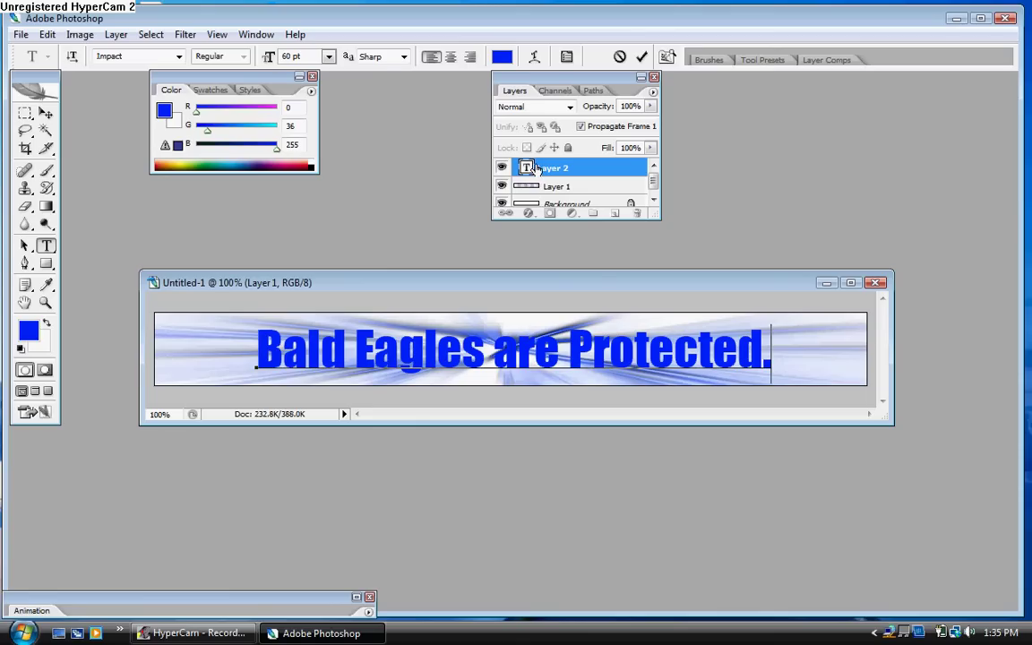
Step: Select the text, blur and background layers and merge them into one Background layer
scroll(655, 186, down, 1)
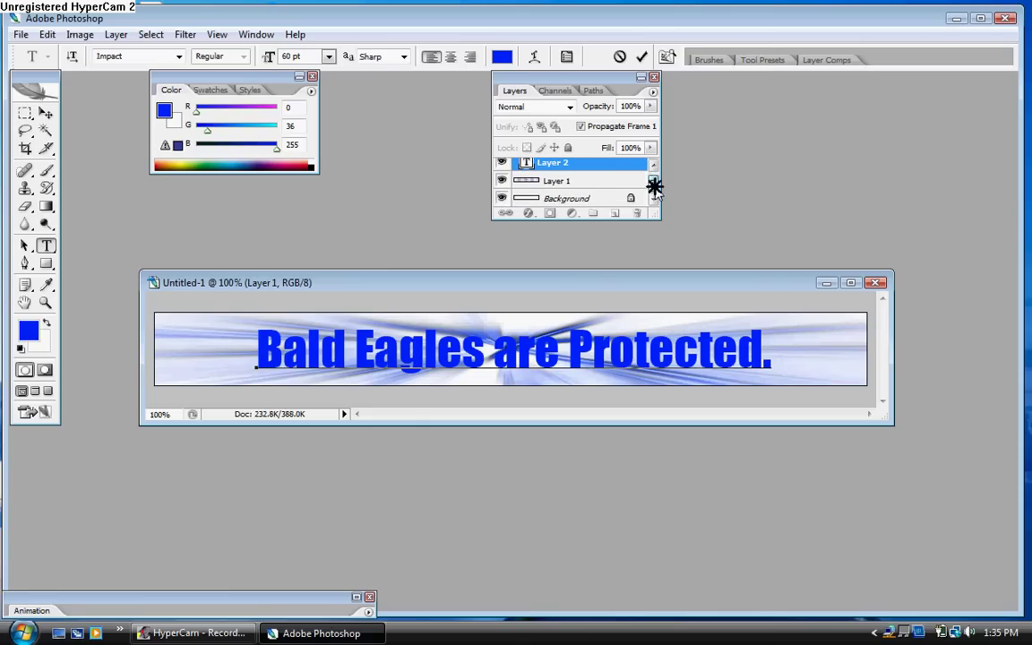
scroll(655, 183, up, 1)
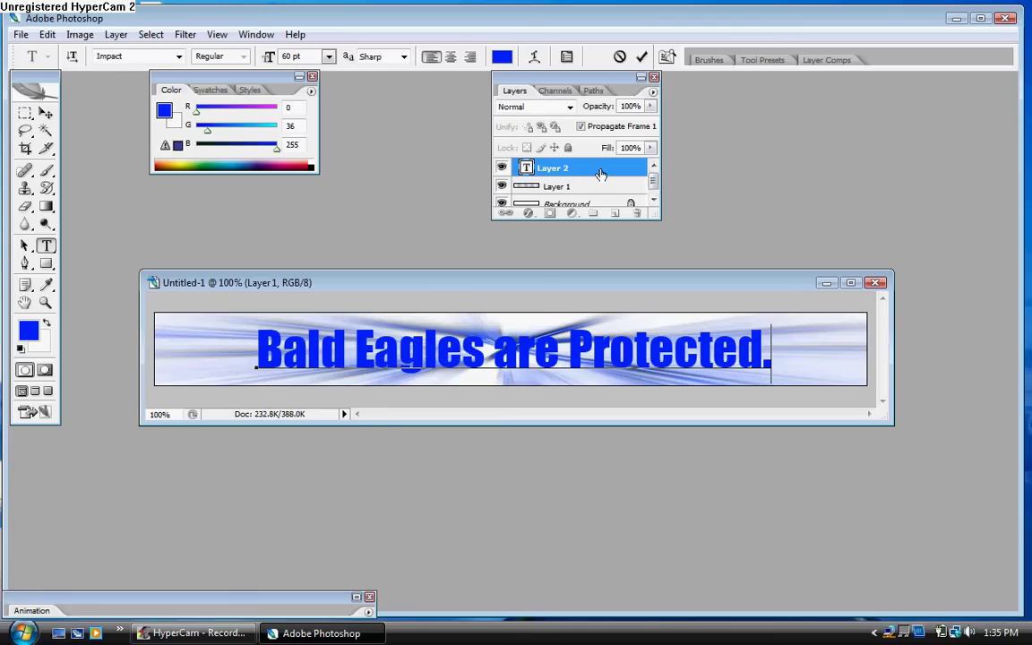
scroll(653, 182, down, 1)
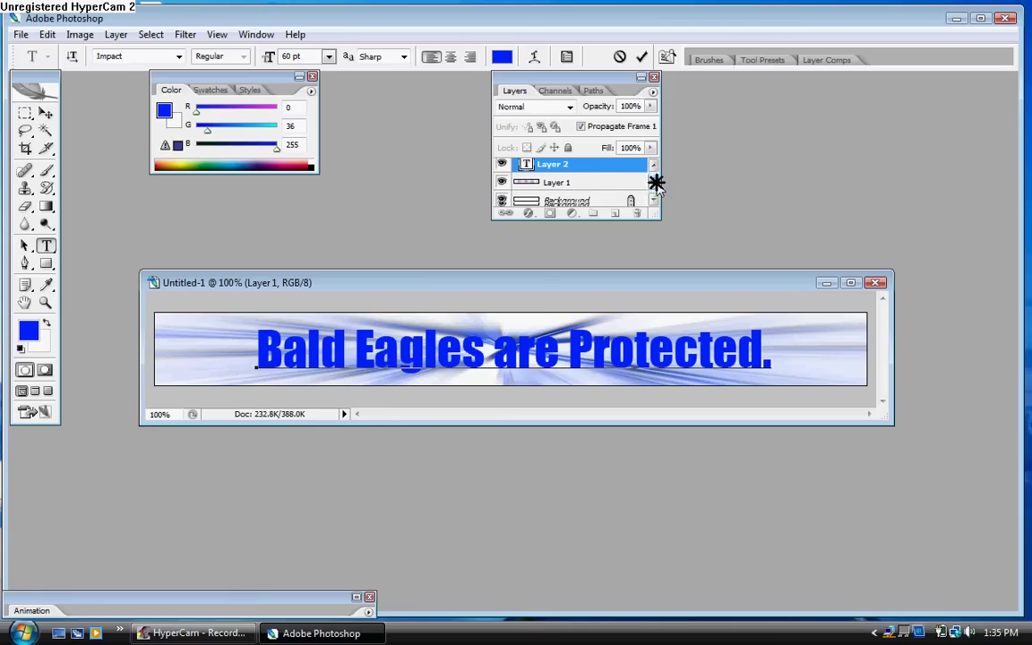
shift+click(577, 200)
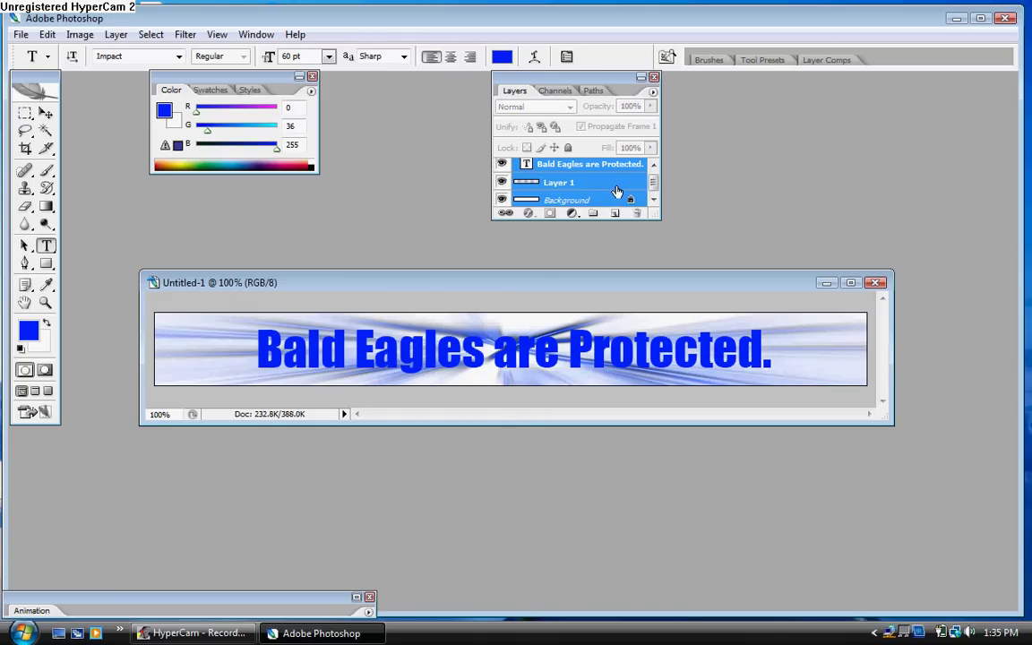
right_click(618, 191)
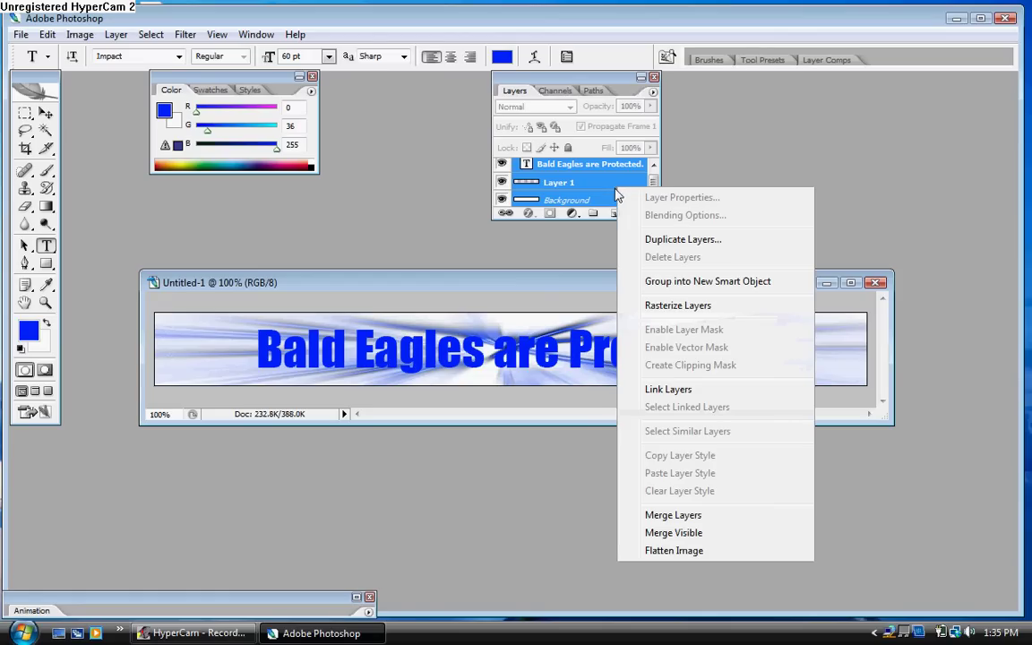
click(713, 519)
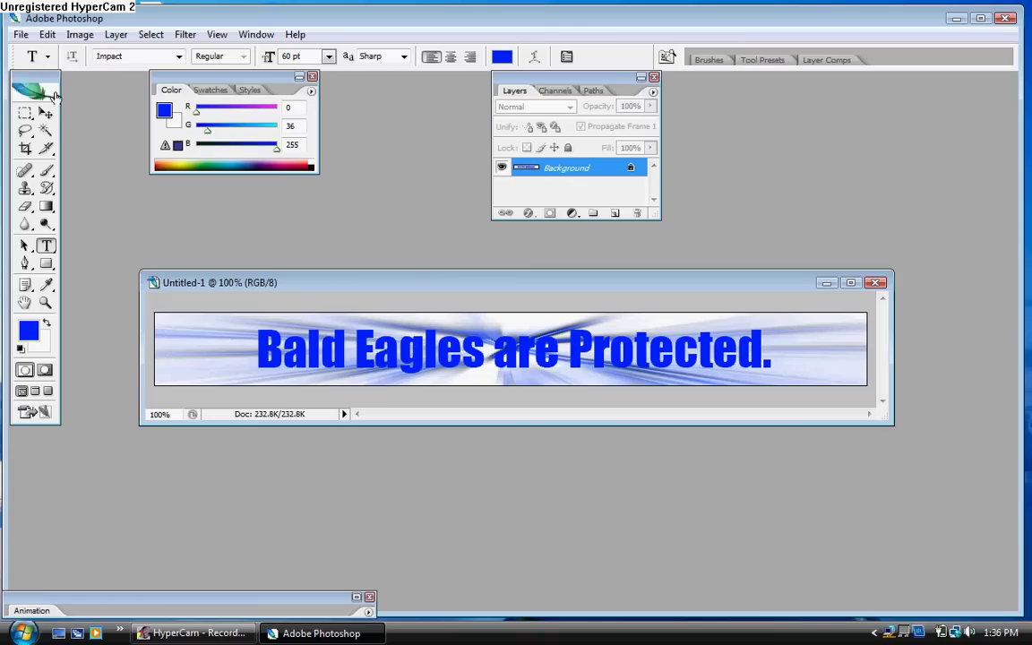
click(20, 34)
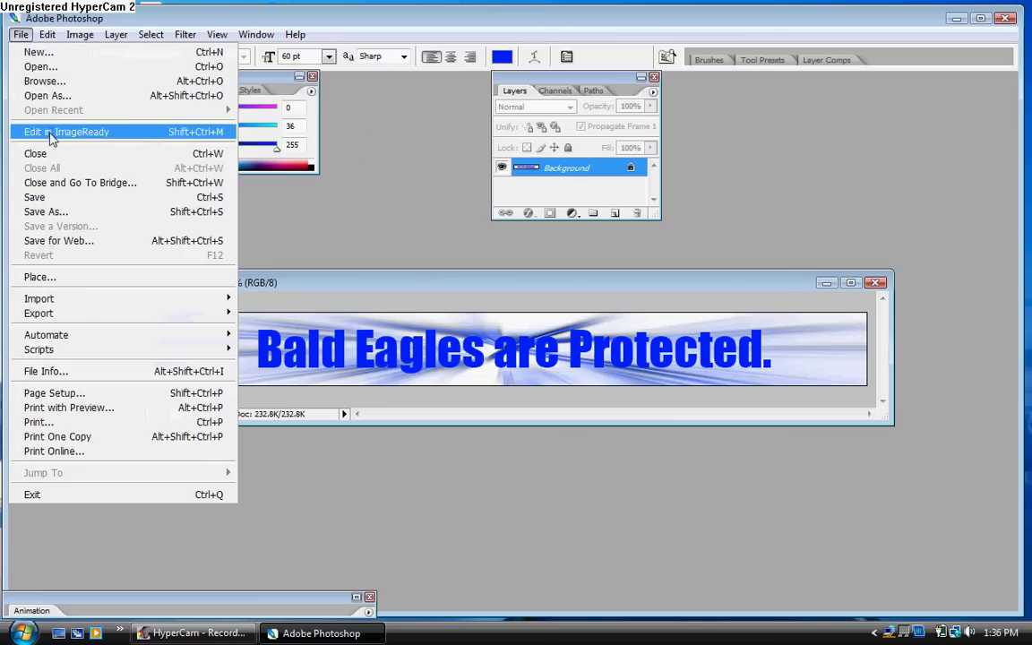
Step: Save the banner as CompuServe GIF 'Bald Eagle slide' in the slides folder, then minimise Photoshop
click(61, 207)
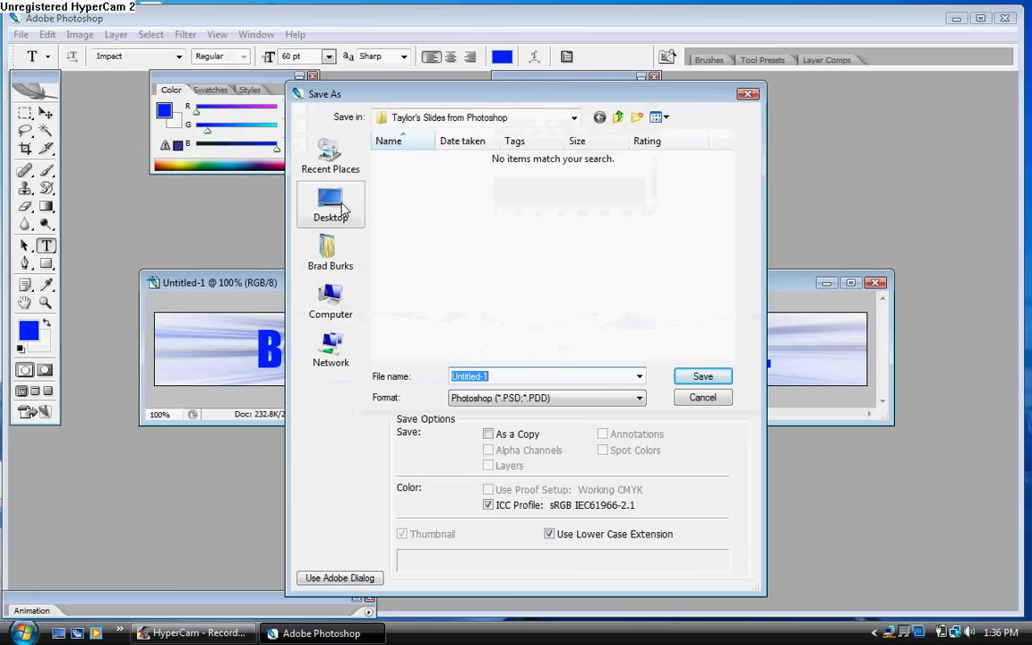
click(602, 398)
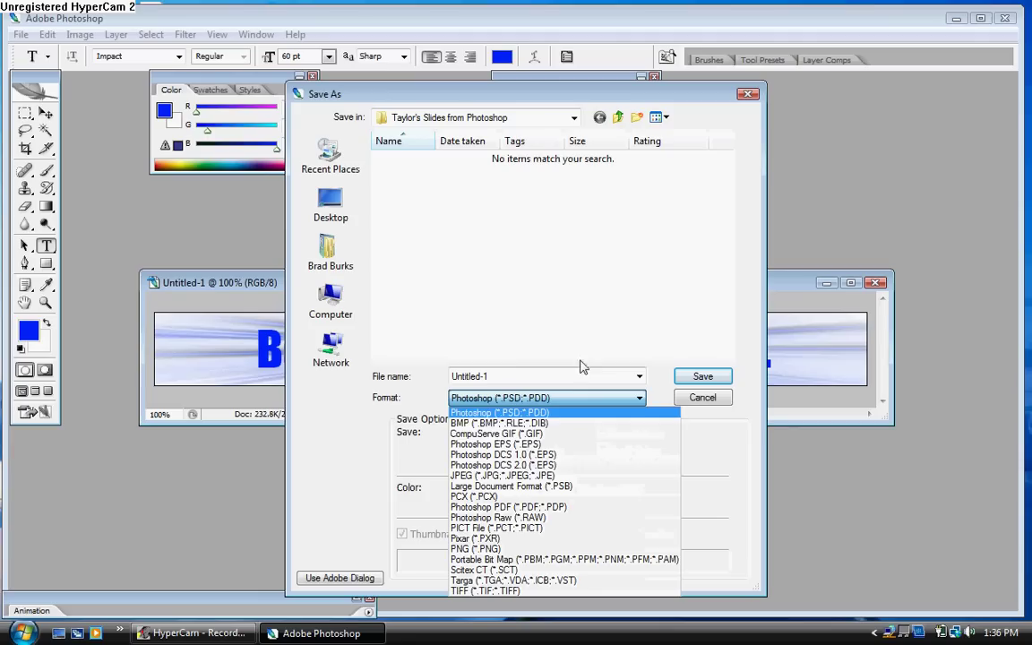
click(566, 434)
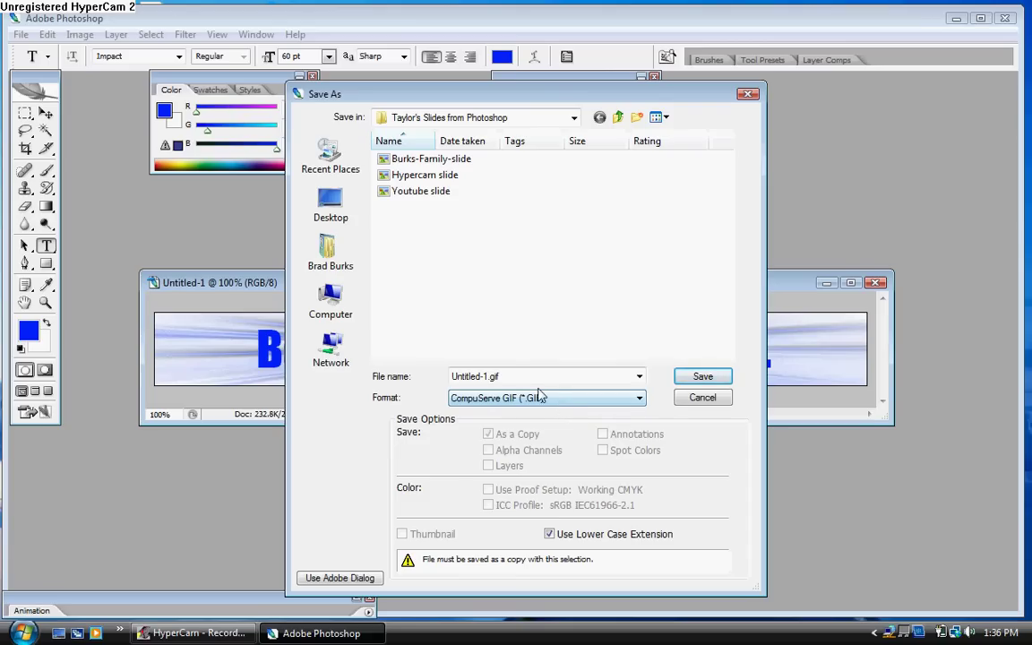
key(shift+Tab)
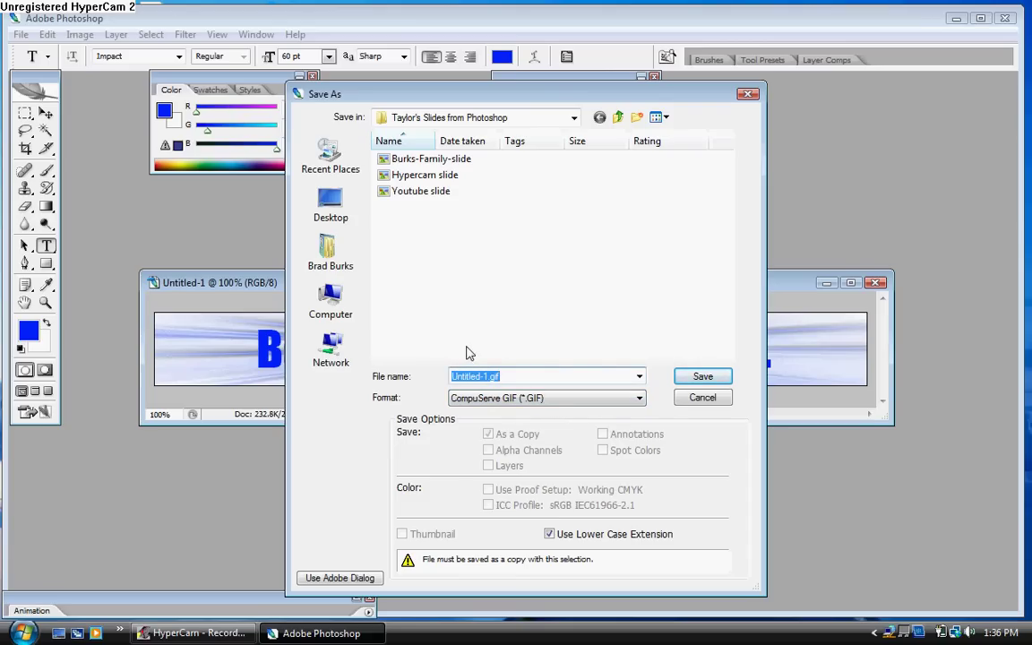
text(Bald Eagle slide)
click(703, 377)
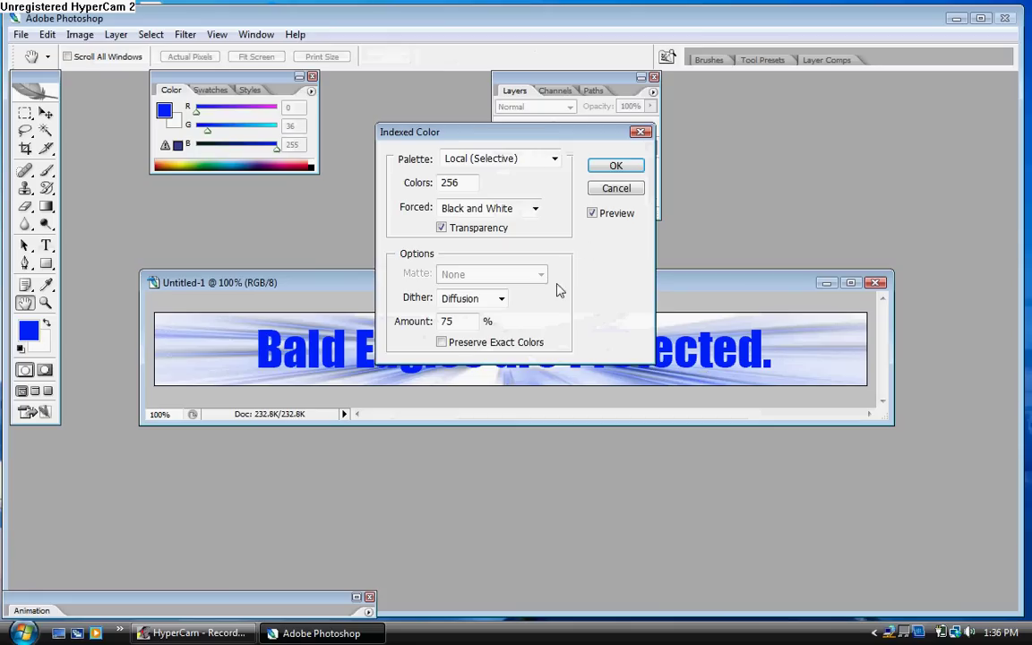
click(619, 165)
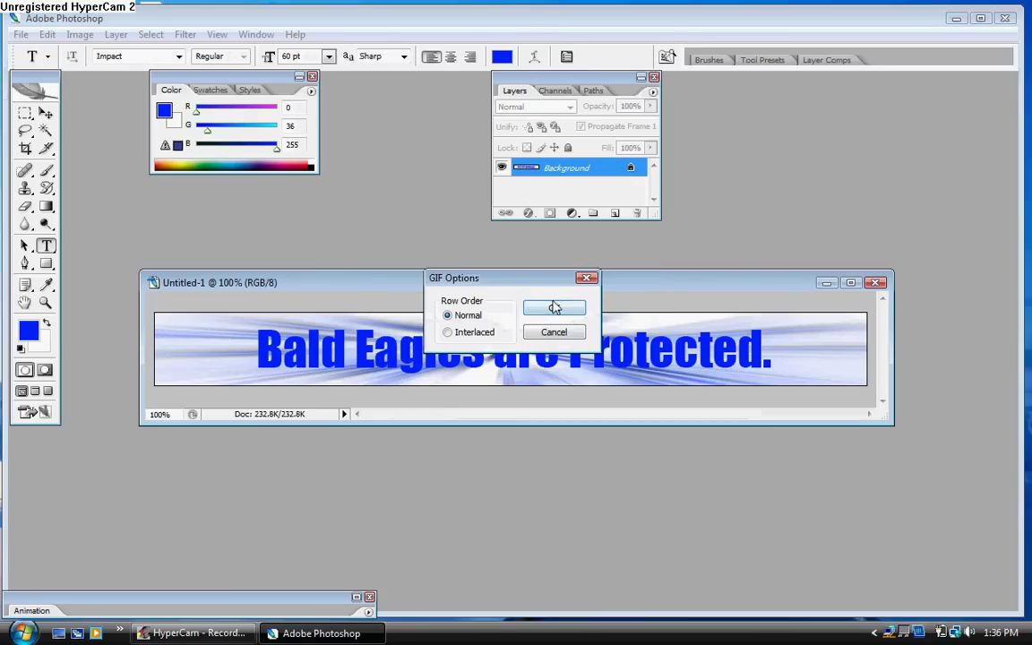
click(560, 307)
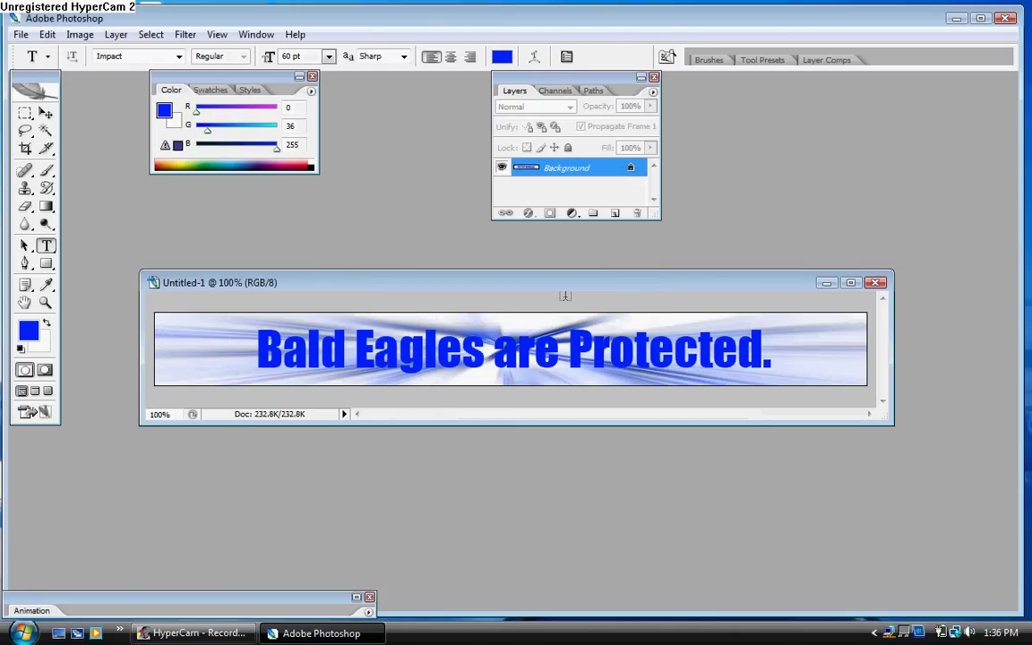
click(956, 19)
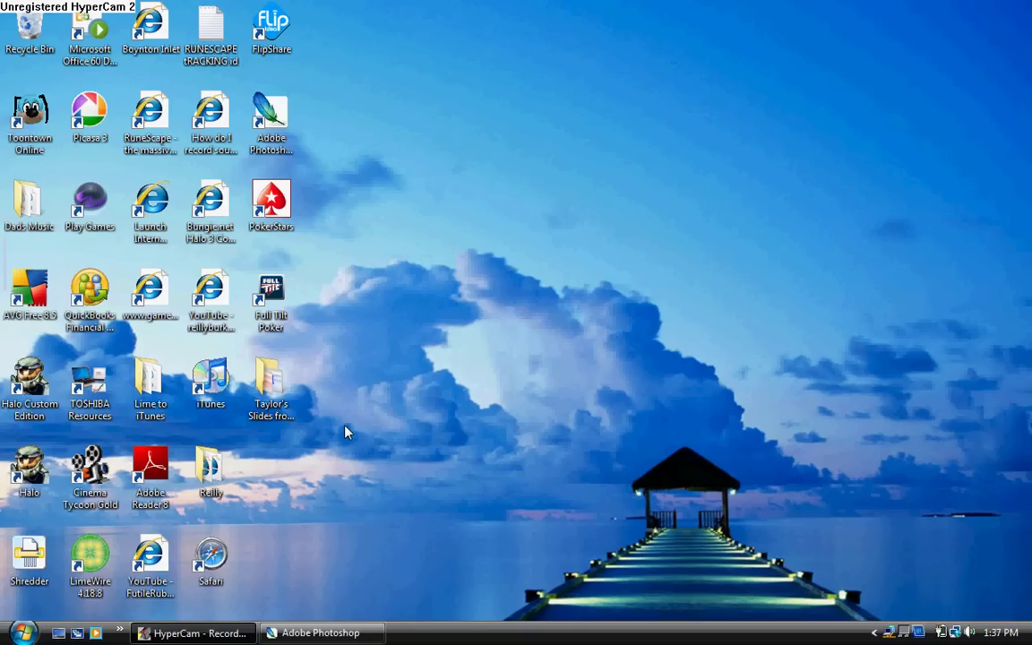
Step: Open the desktop slides folder and launch the Bald Eagle slide GIF
double_click(275, 398)
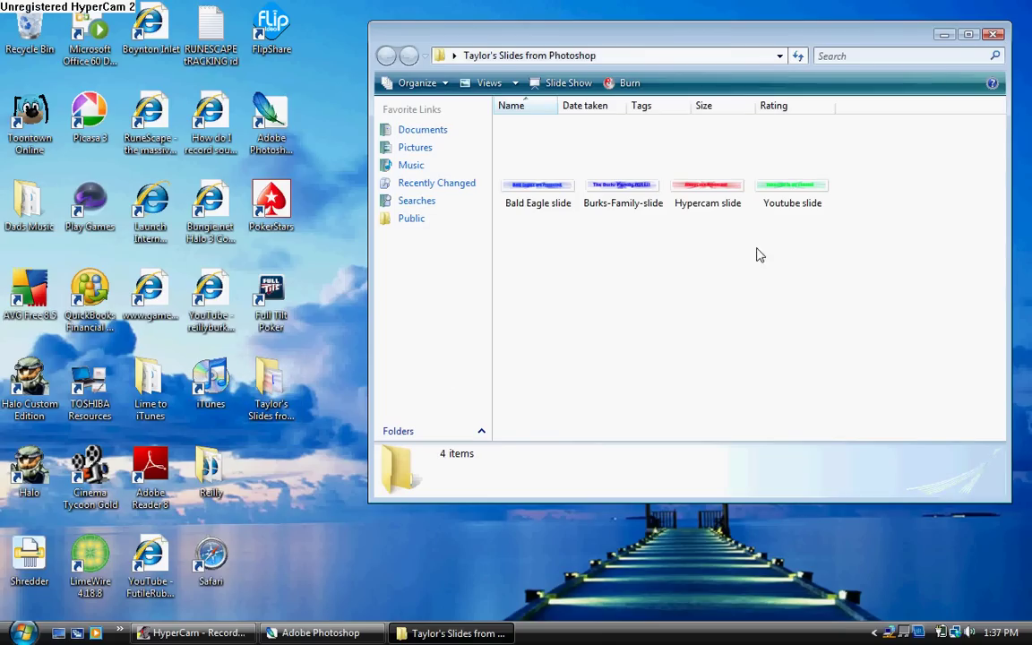
double_click(558, 186)
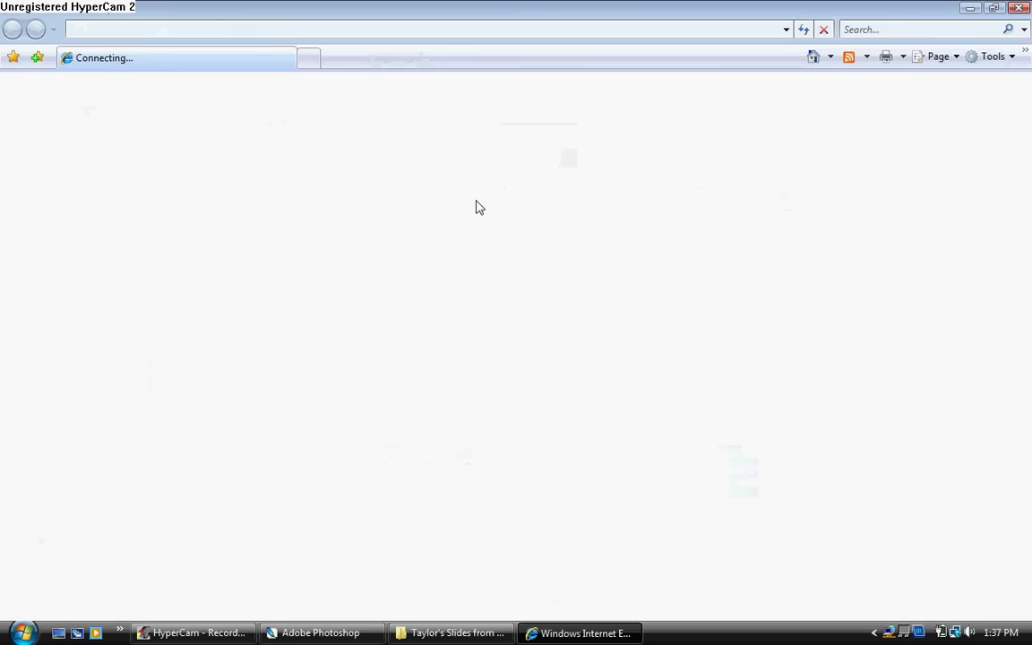